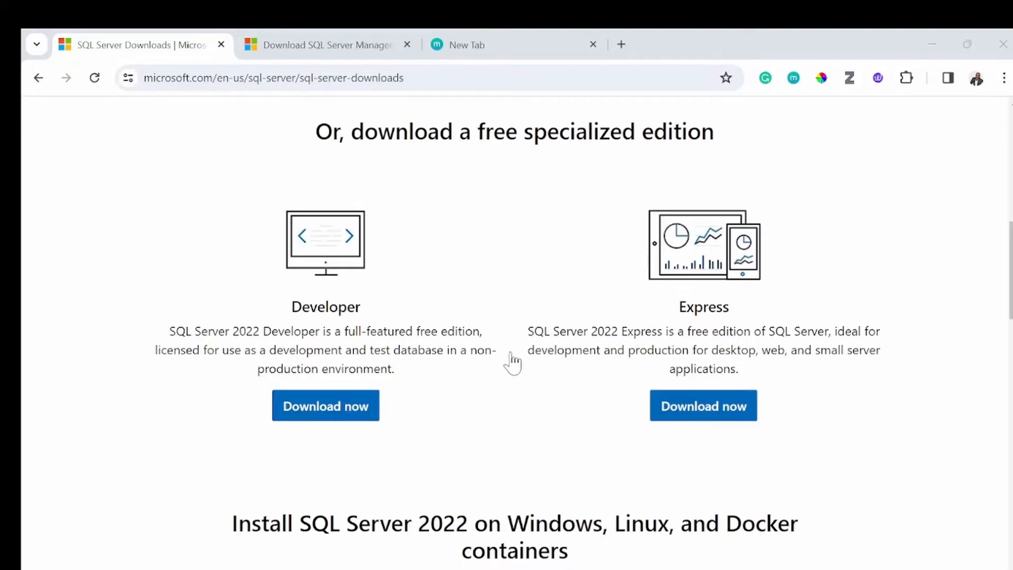
# Download the SQL Server 2022 Express installer and save it as SQL2022-SSEI-Expr in the Downloads folder.
pyautogui.click(705, 406)
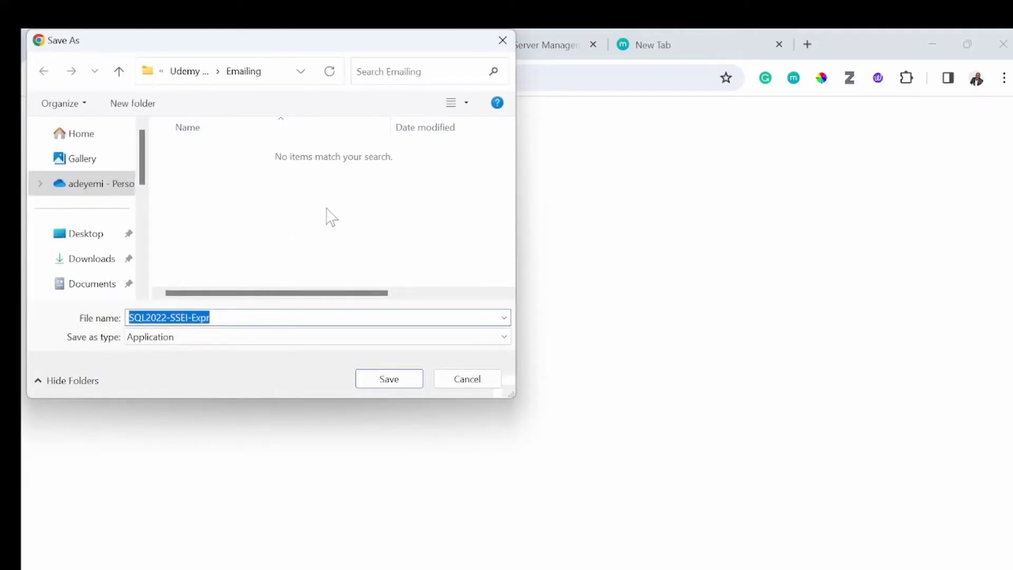
pyautogui.click(83, 266)
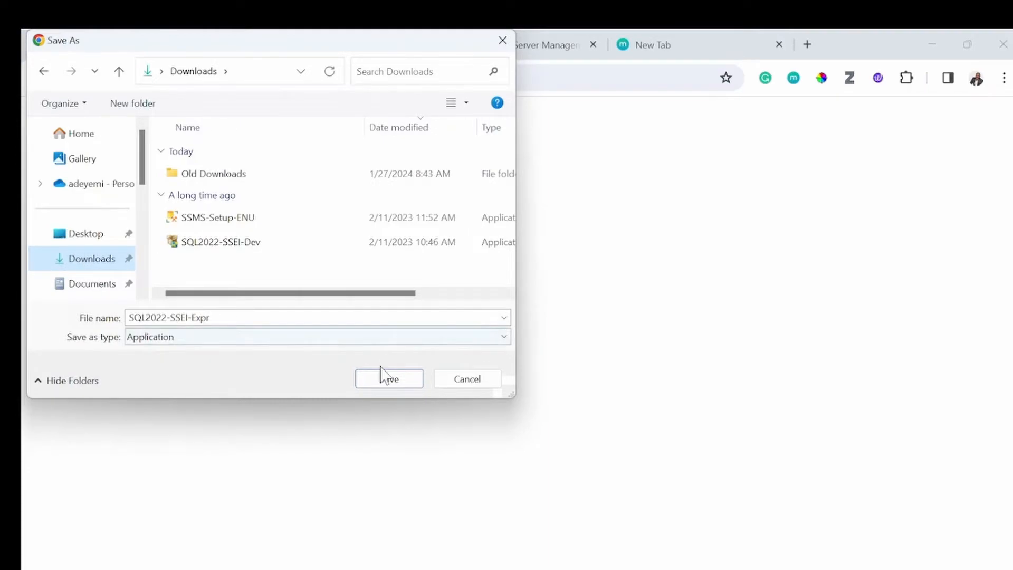
pyautogui.click(374, 384)
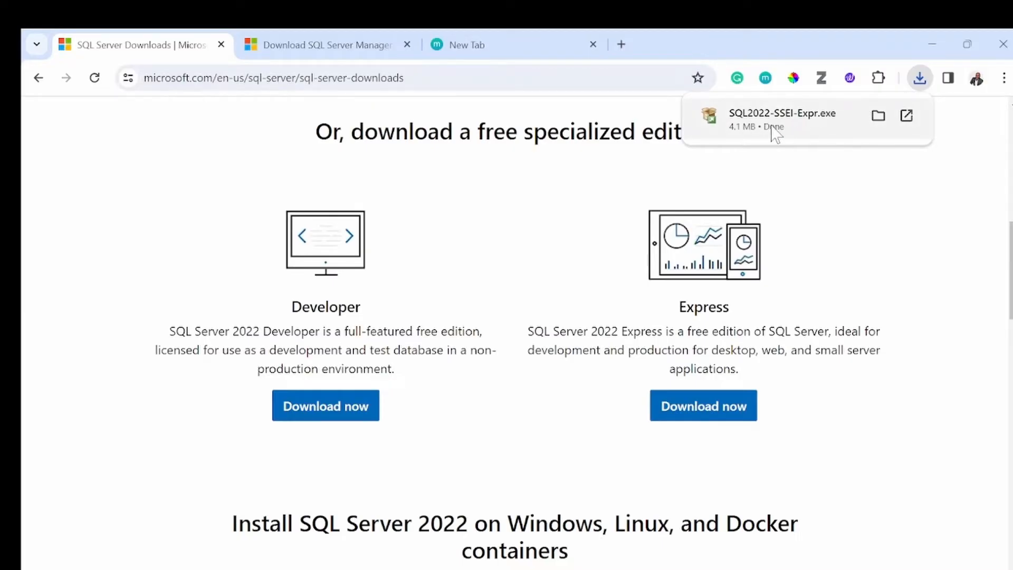
# Switch to the Downloads folder in File Explorer and launch the SQL2022-SSEI-Expr installer.
pyautogui.click(774, 132)
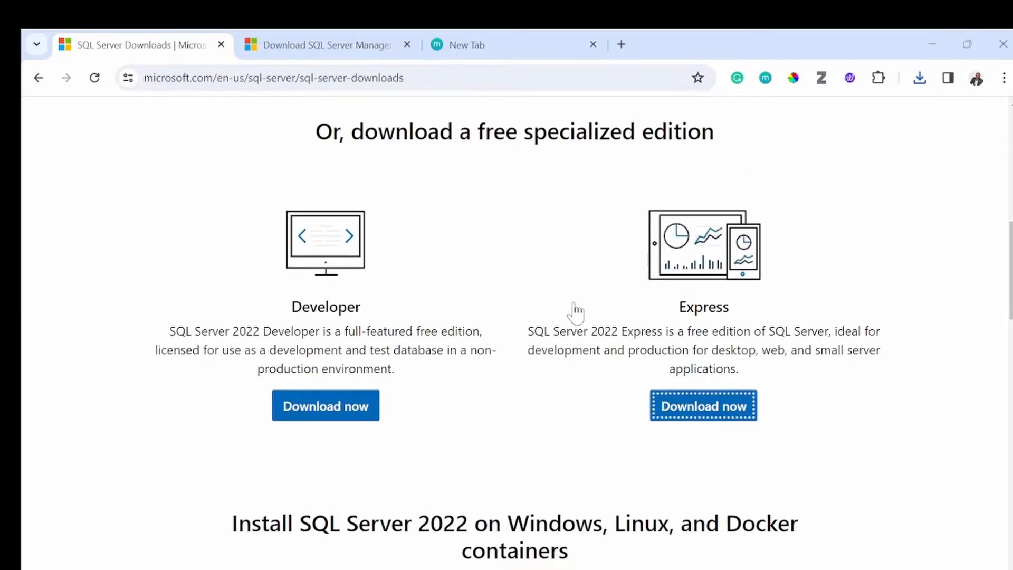
pyautogui.moveTo(574, 565)
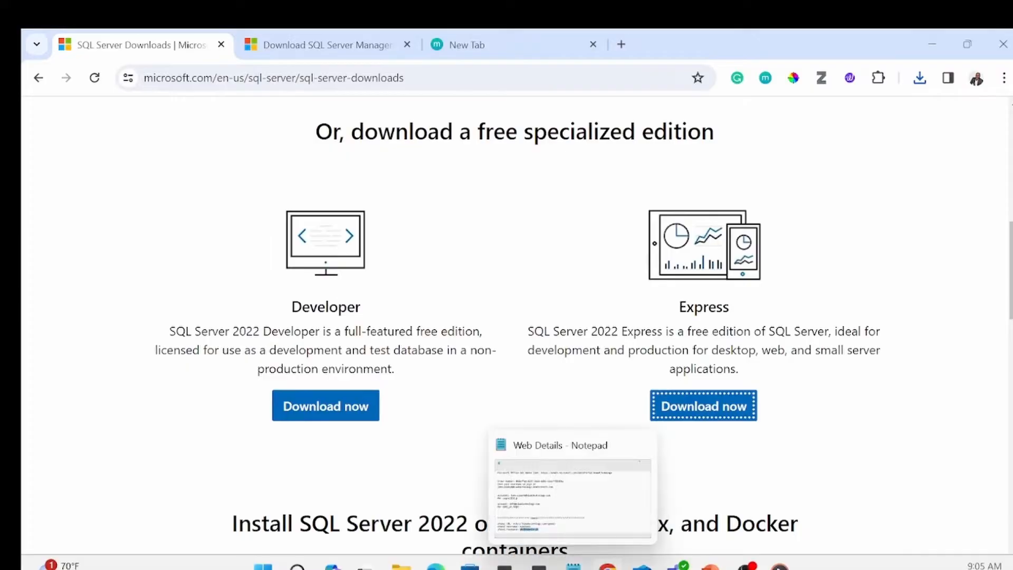
pyautogui.click(402, 566)
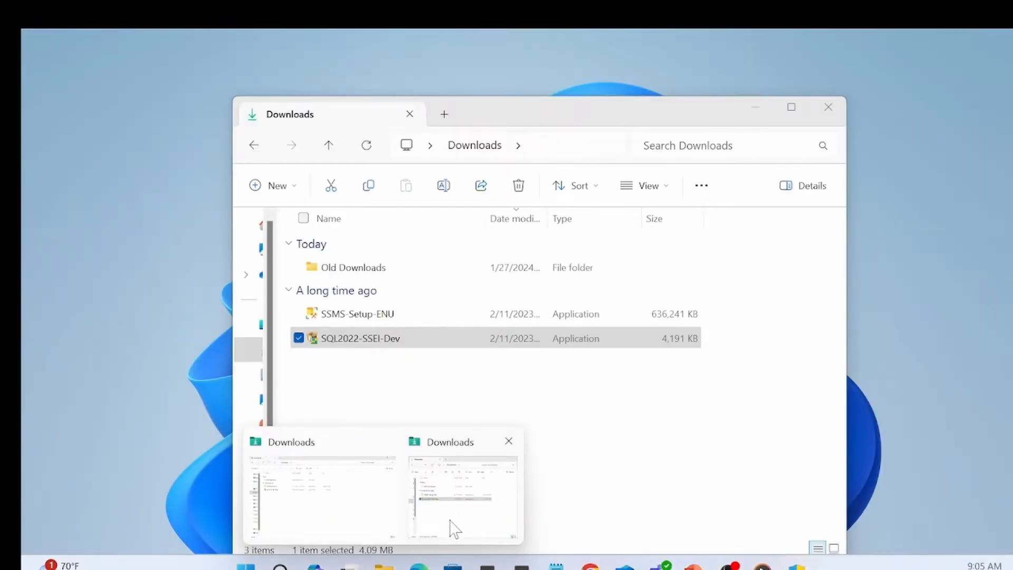
pyautogui.click(453, 525)
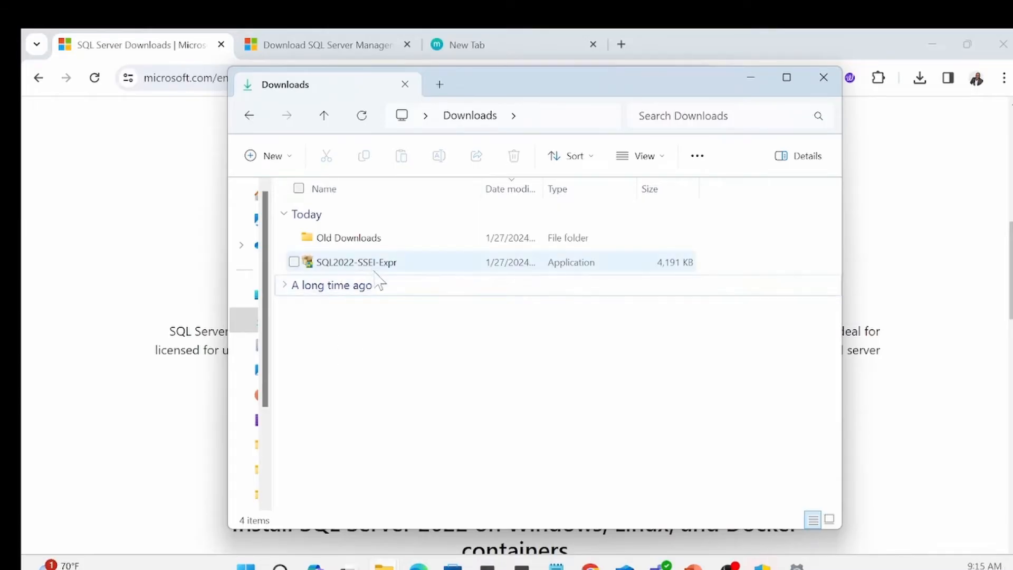
pyautogui.doubleClick(362, 267)
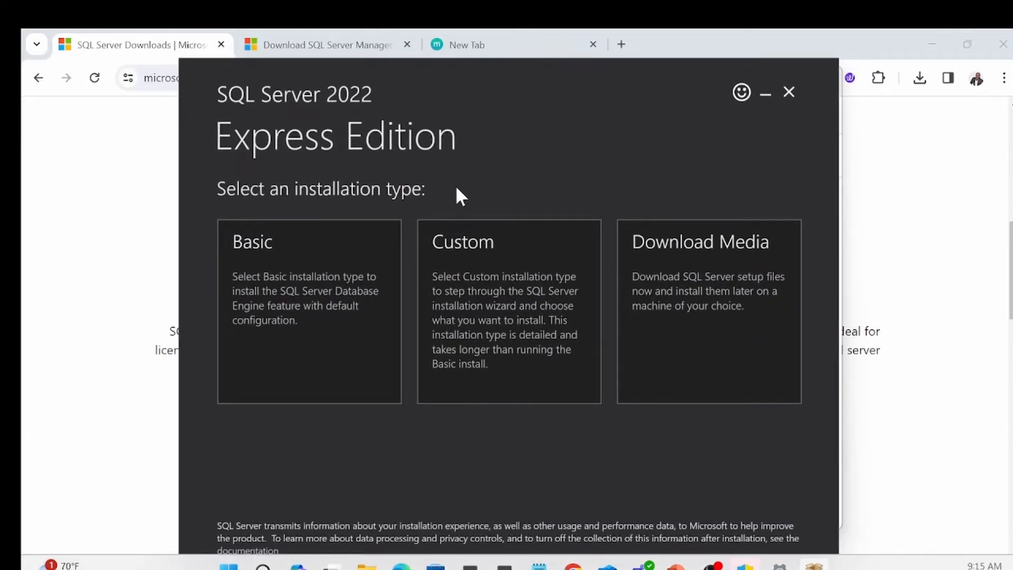
# Start a Basic installation of SQL Server 2022 Express, accepting the license terms and the default install location.
pyautogui.click(327, 241)
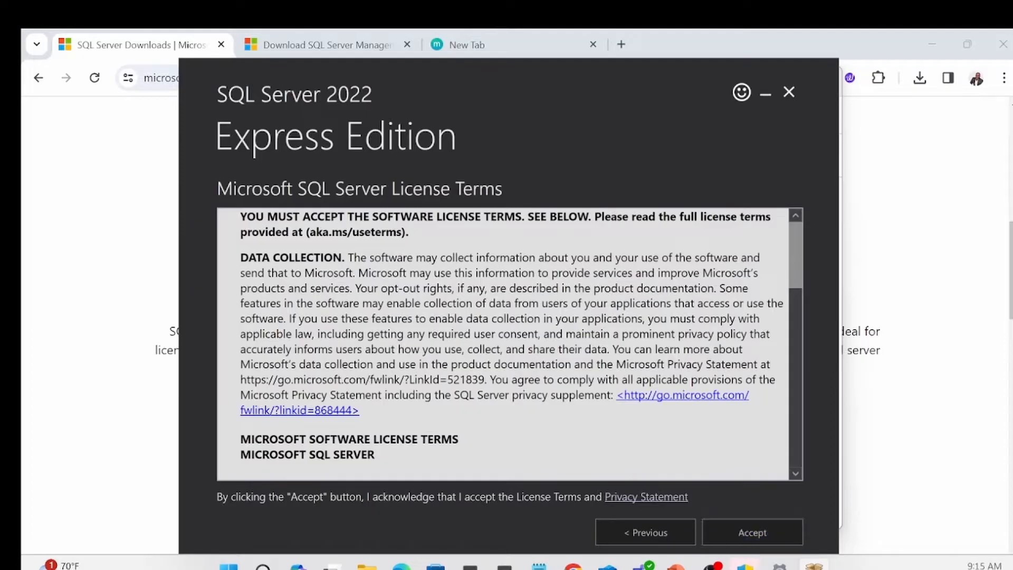
pyautogui.scroll(-10, 504, 343)
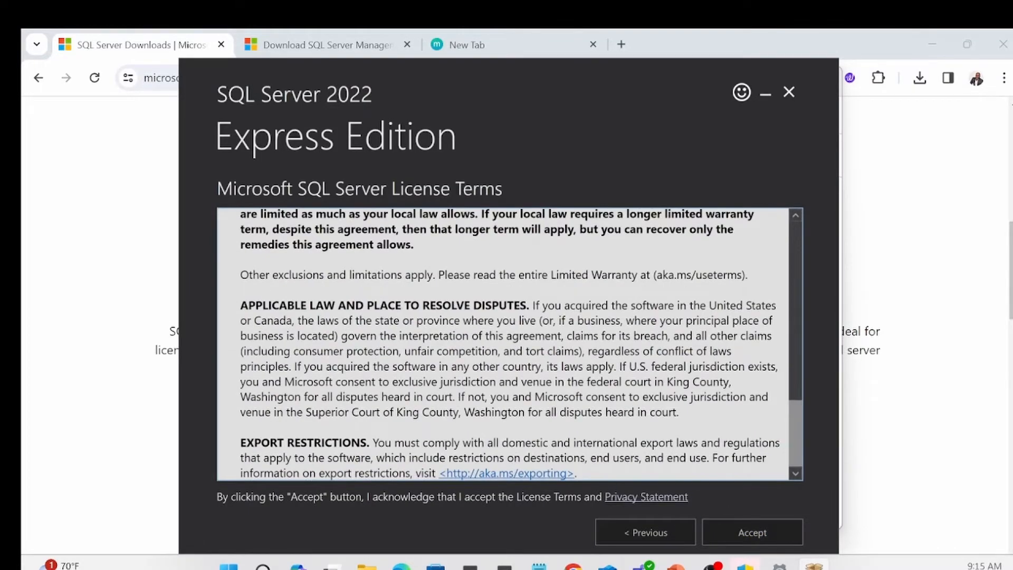
pyautogui.click(740, 530)
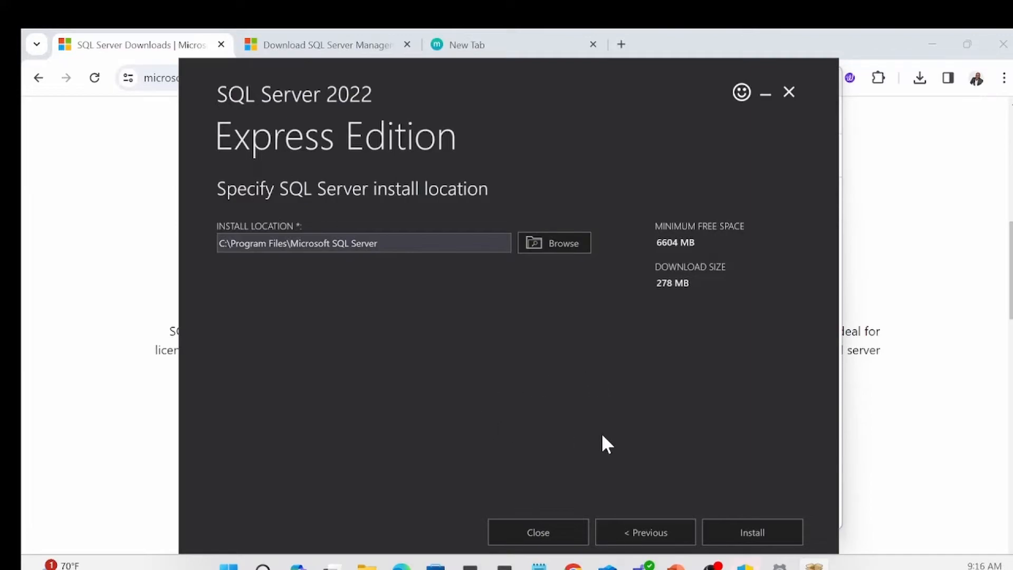
pyautogui.click(745, 532)
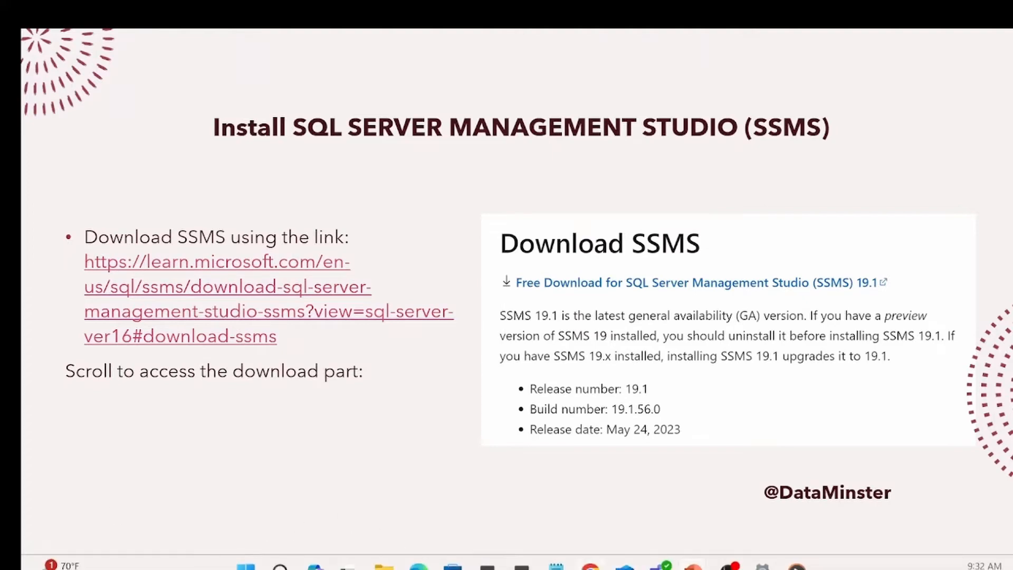
# View the SSMS download page in Chrome and launch SSMS-Setup-ENU from the Downloads folder in File Explorer.
pyautogui.click(590, 566)
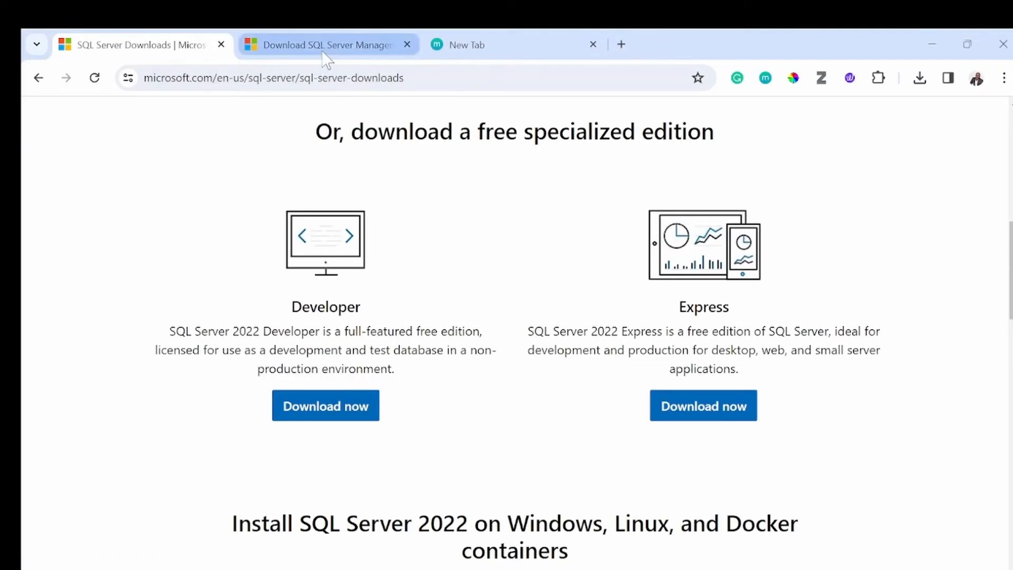
pyautogui.click(328, 59)
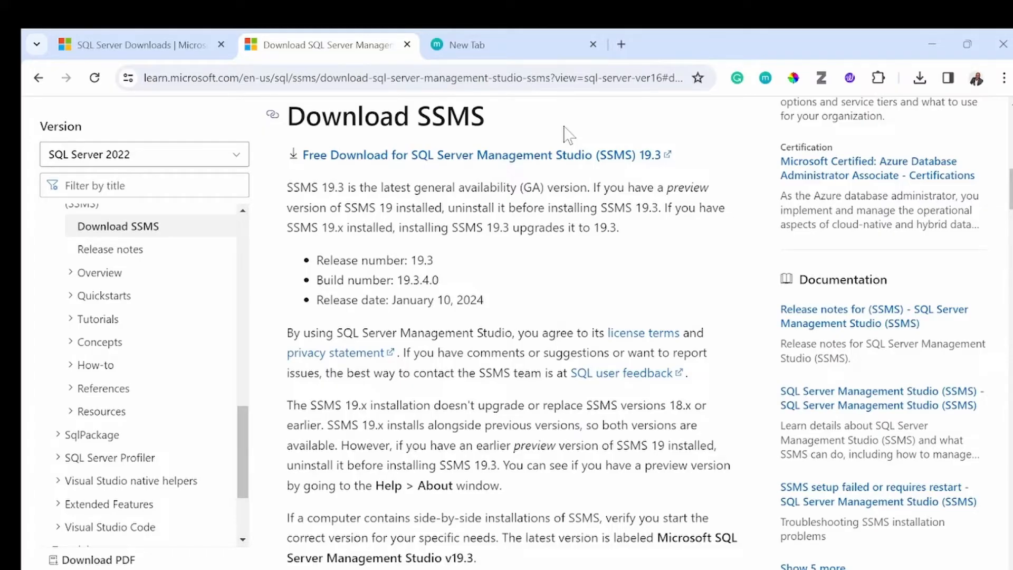
pyautogui.moveTo(445, 568)
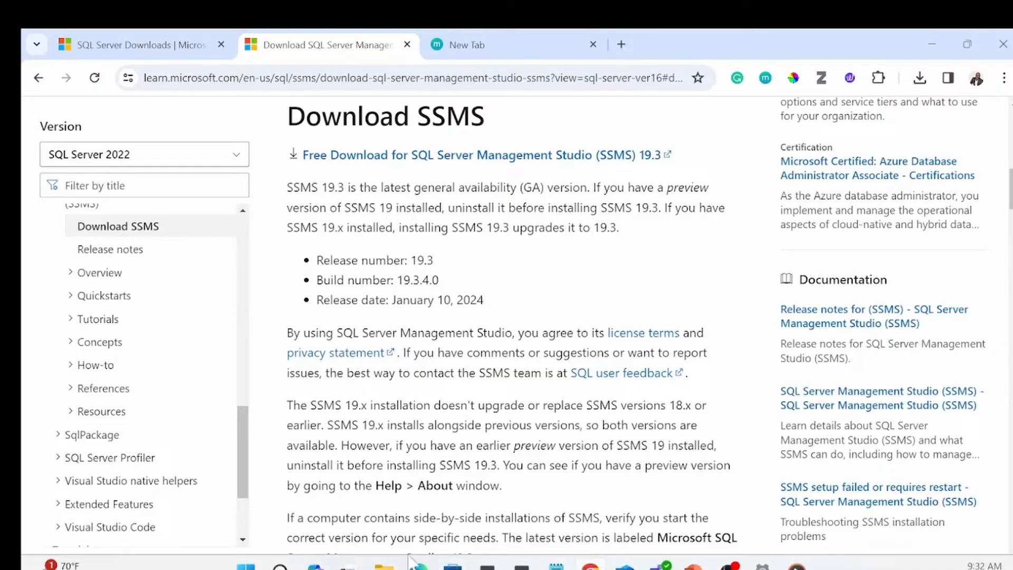
pyautogui.moveTo(384, 566)
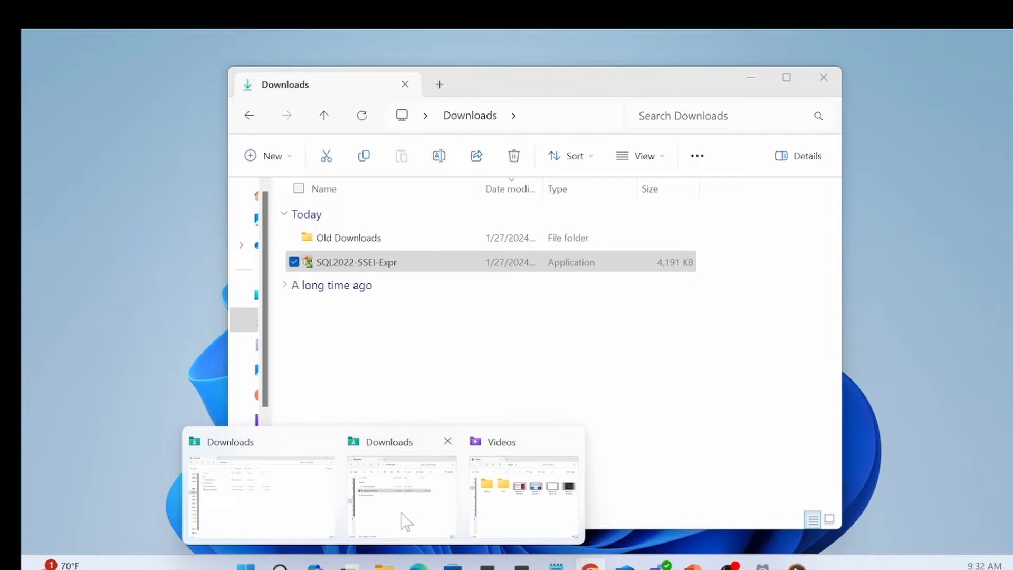
pyautogui.click(405, 522)
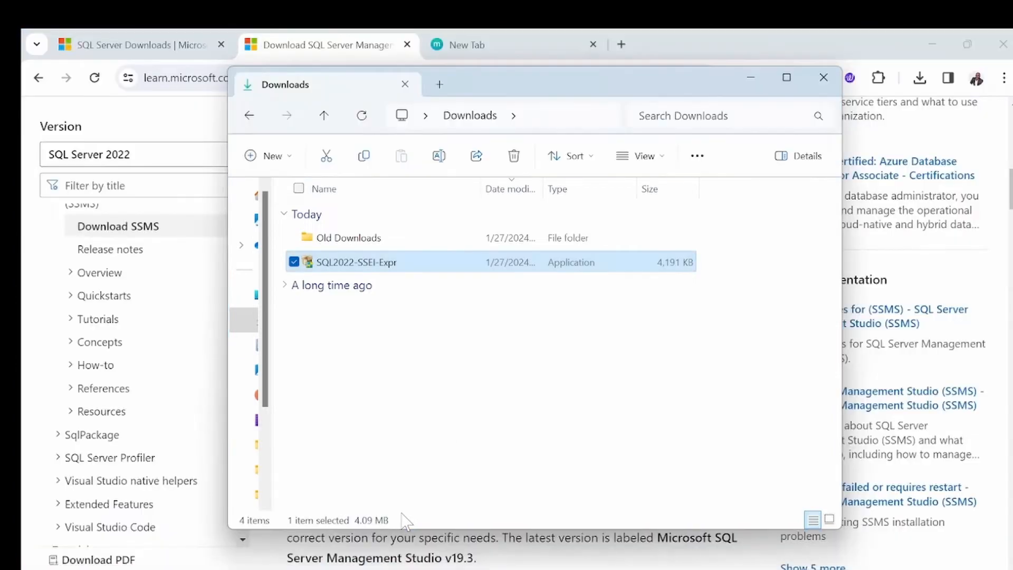
pyautogui.click(289, 289)
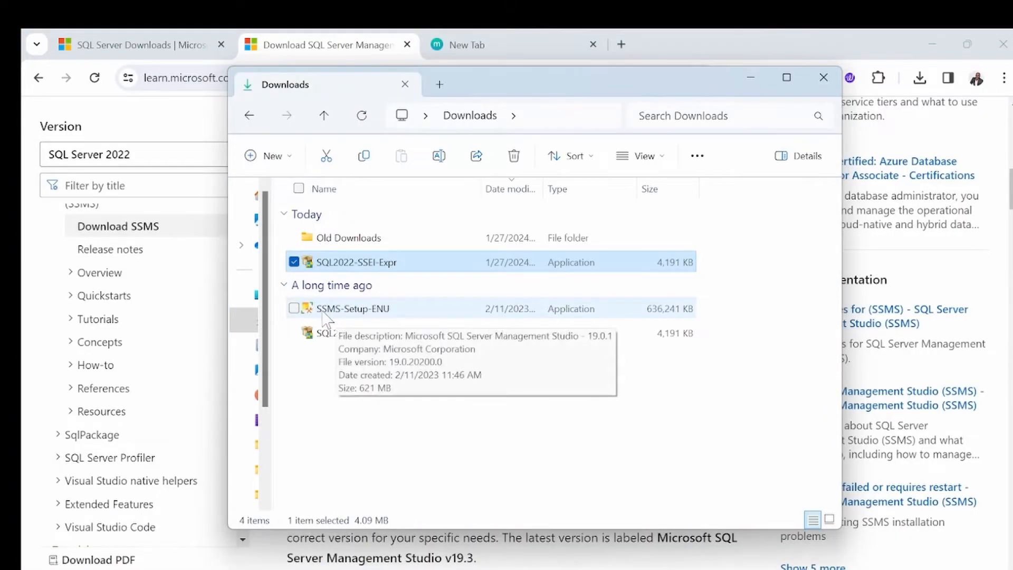
pyautogui.doubleClick(355, 310)
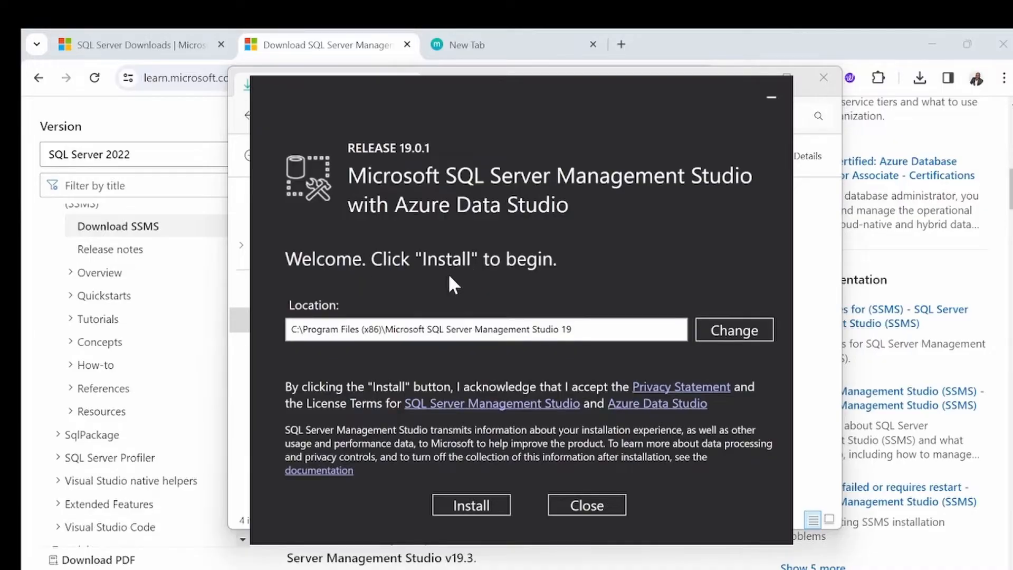
# Install SQL Server Management Studio in its default location and close the setup program.
pyautogui.click(461, 506)
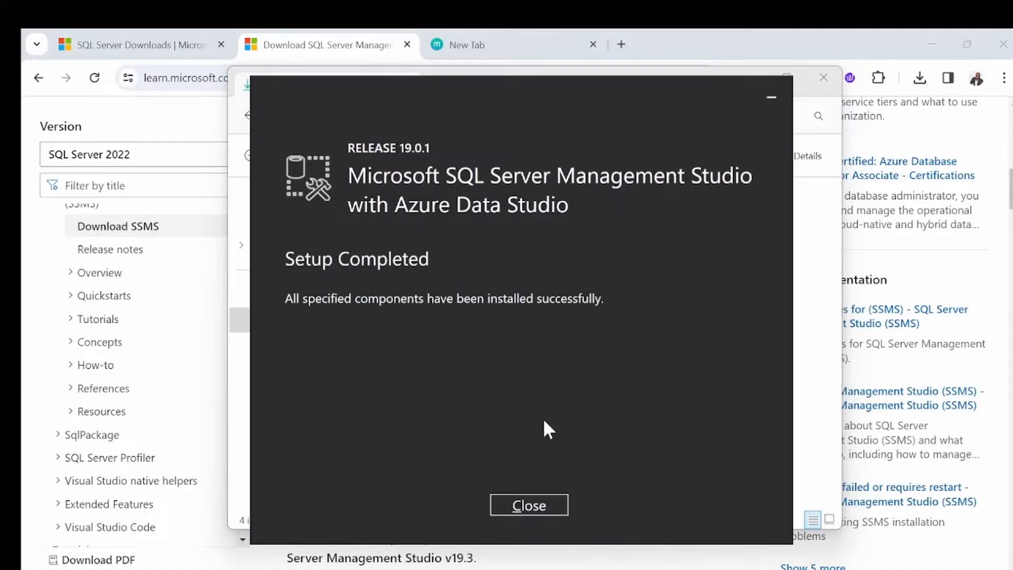
pyautogui.click(529, 505)
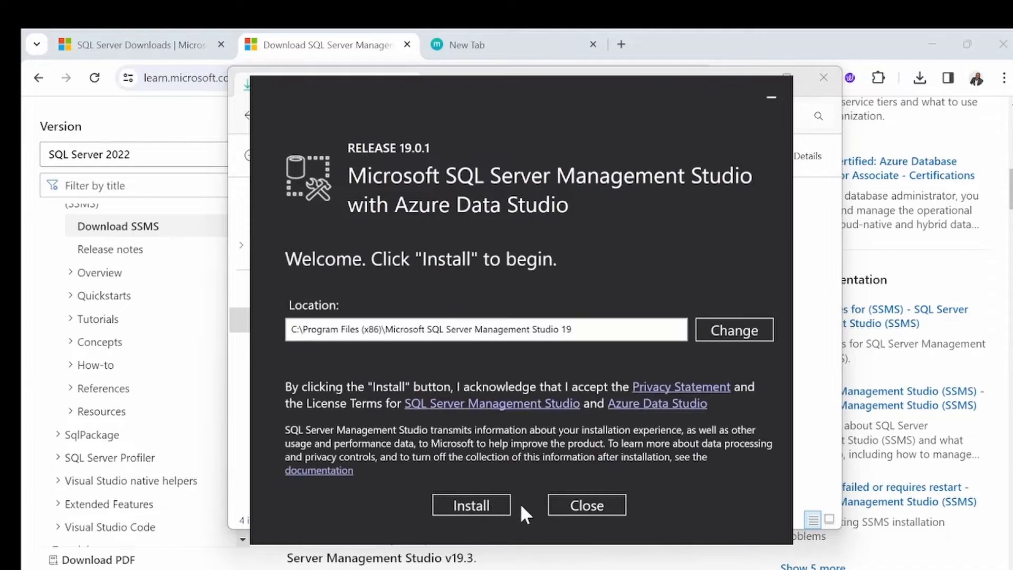
pyautogui.click(581, 506)
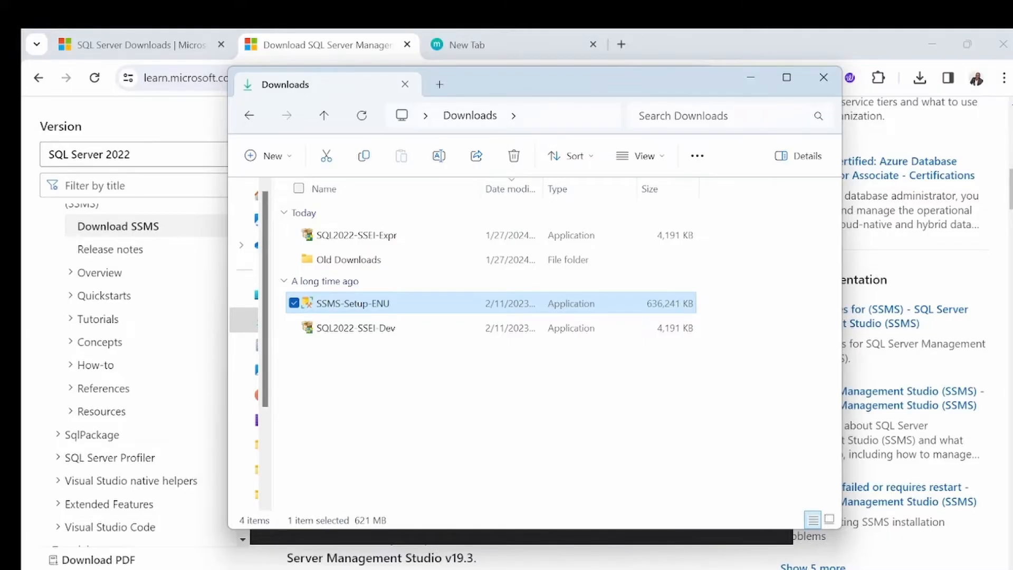
# Search Windows for SSMS and launch SQL Server Management Studio 19.
pyautogui.moveTo(443, 567)
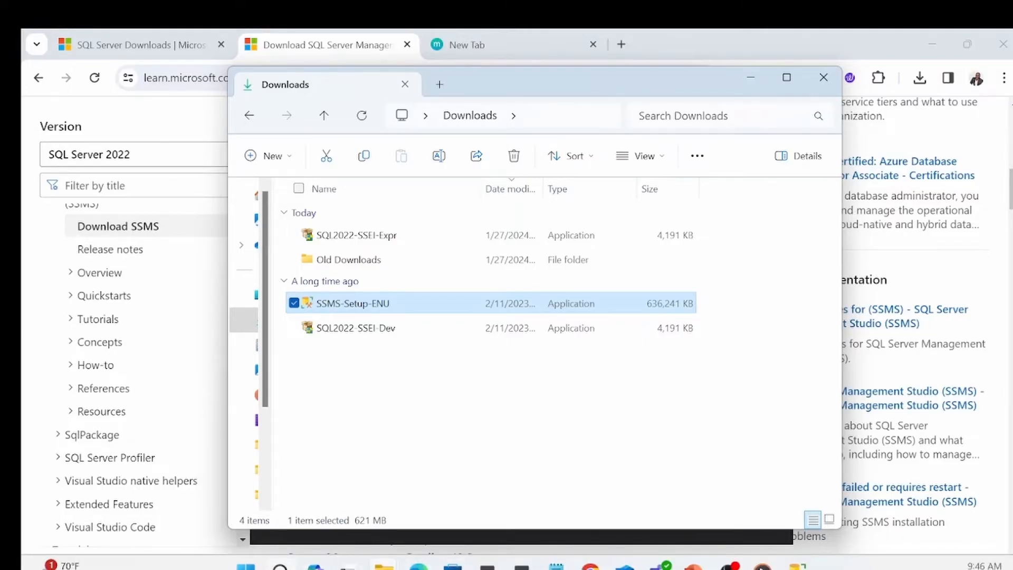
pyautogui.click(280, 567)
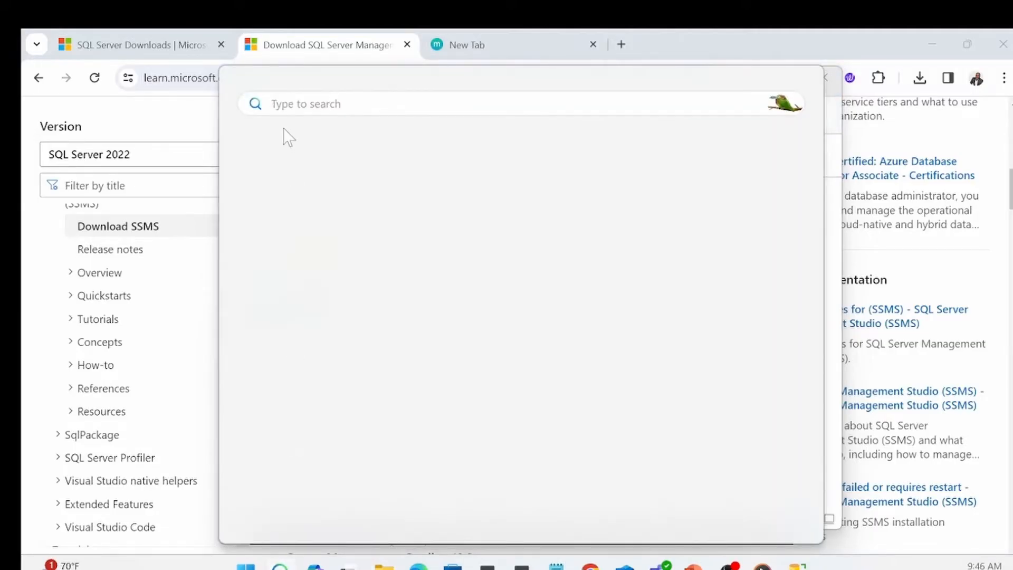
pyautogui.write('SSMS')
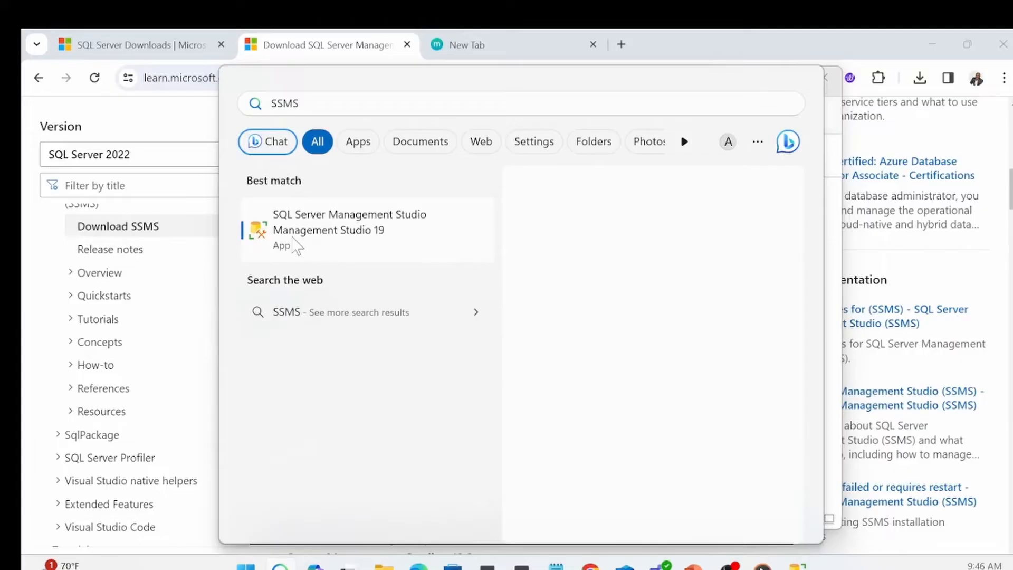
pyautogui.click(293, 238)
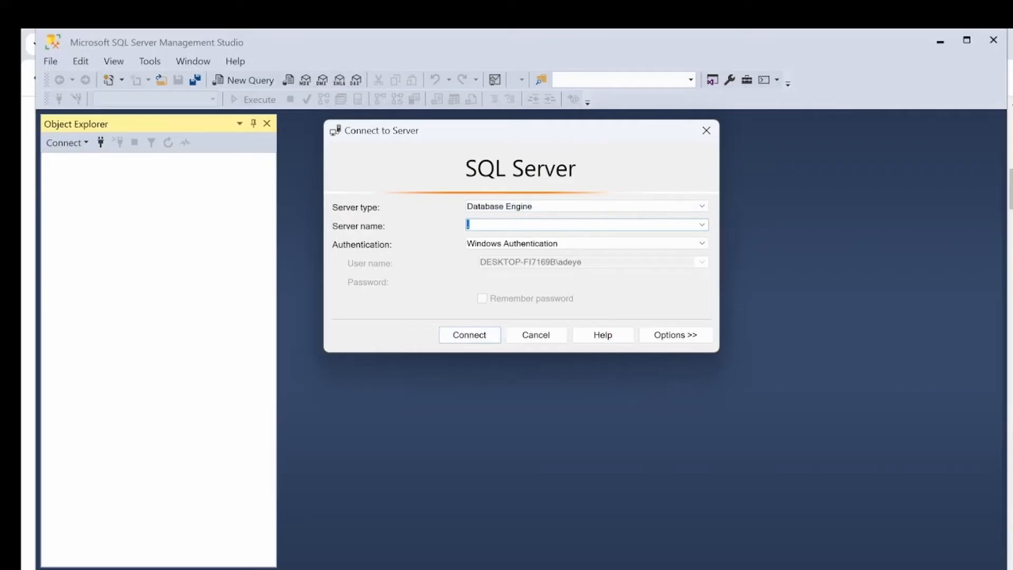
# Select the local Database Engine server DESKTOP-FI7169B\SQLEXPRESS and try to connect with Windows Authentication.
pyautogui.click(702, 225)
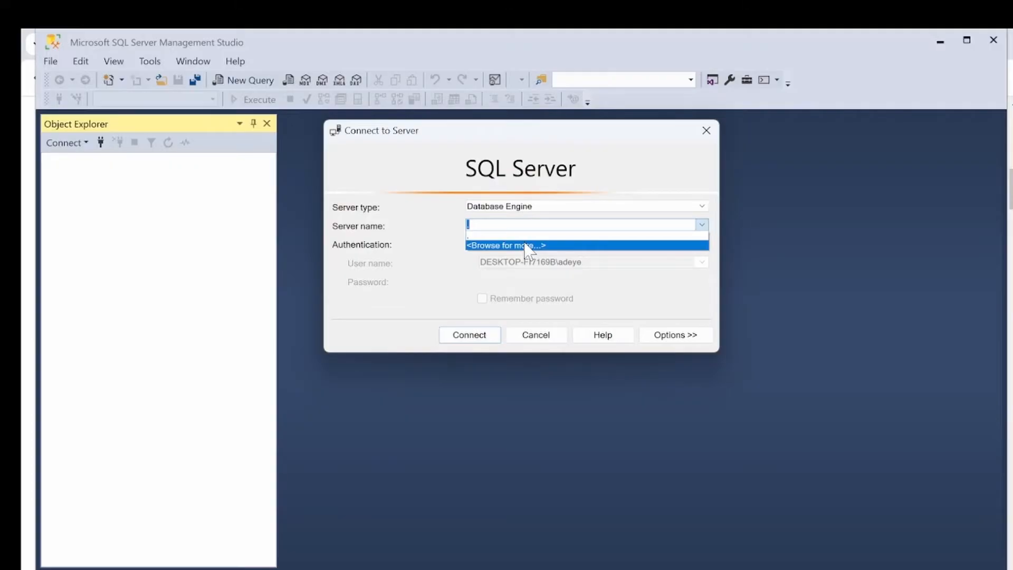
pyautogui.click(496, 246)
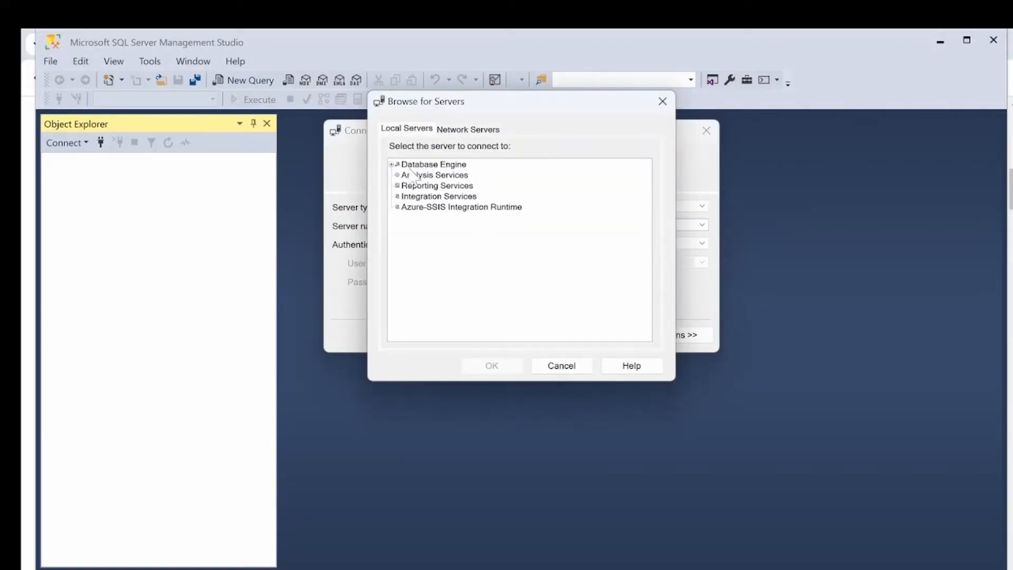
pyautogui.doubleClick(402, 166)
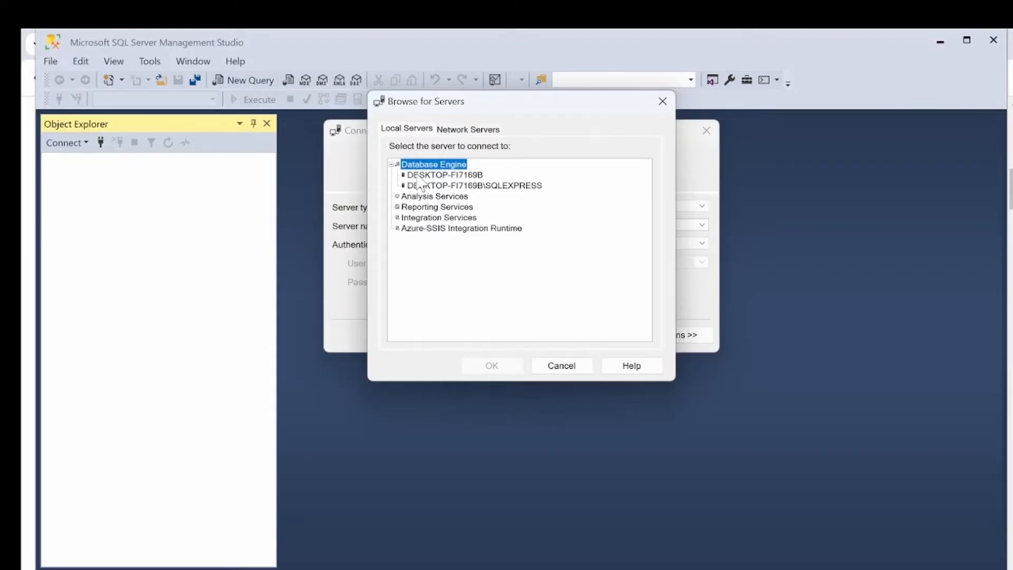
pyautogui.click(450, 187)
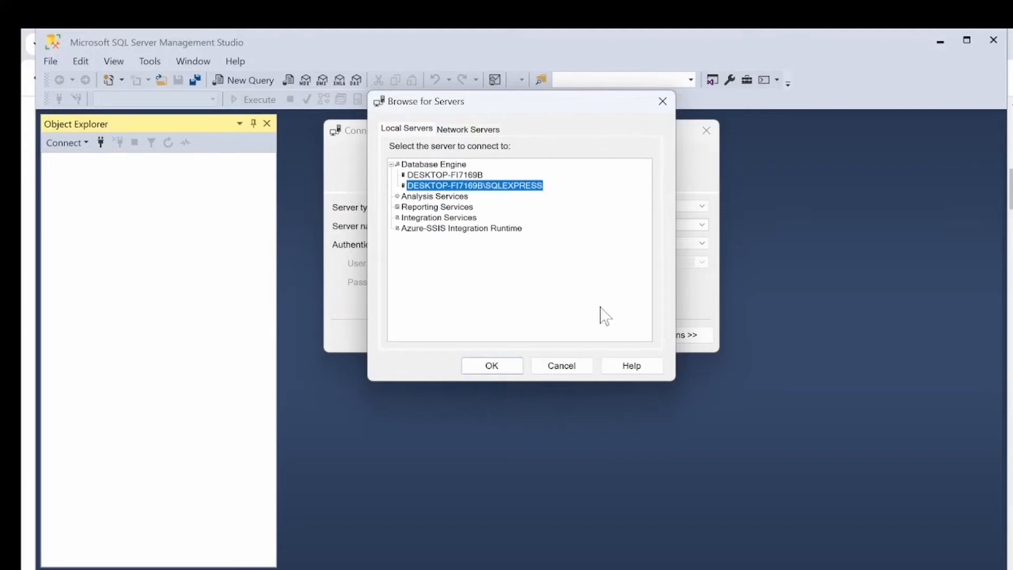
pyautogui.click(491, 368)
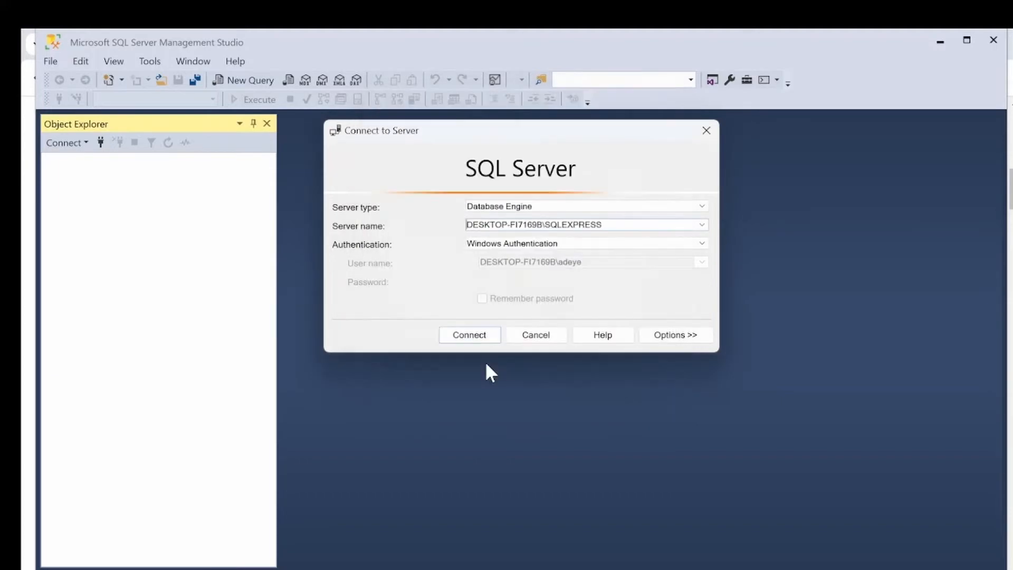
pyautogui.click(458, 339)
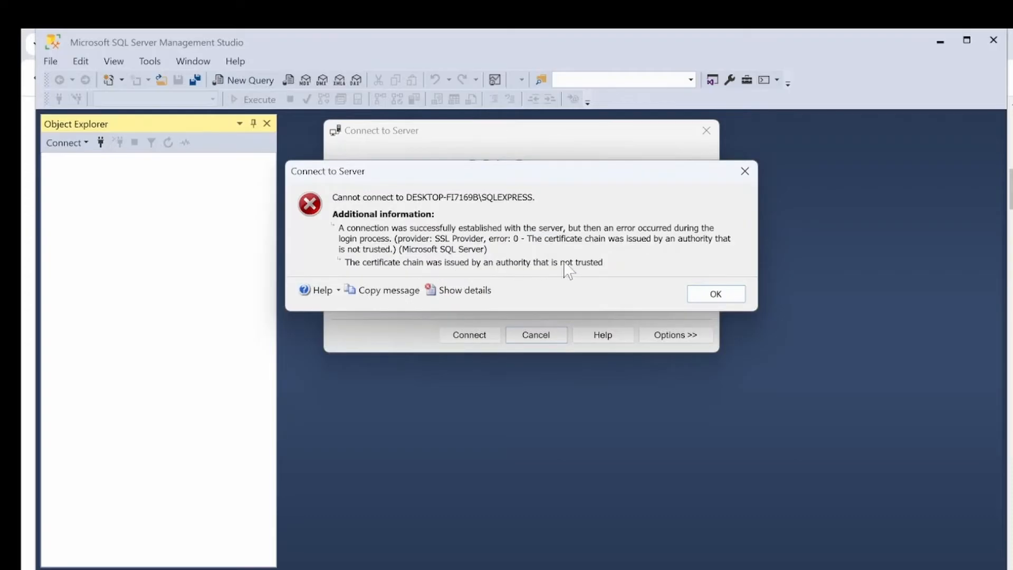
pyautogui.click(711, 294)
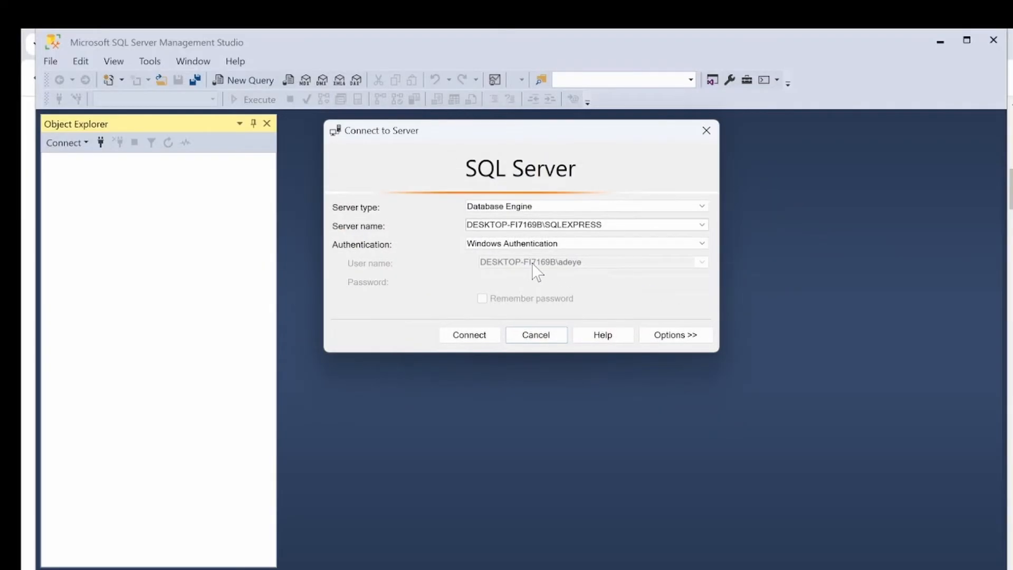
# Enable Trust server certificate in the connection properties and connect to the SQLEXPRESS server.
pyautogui.click(668, 338)
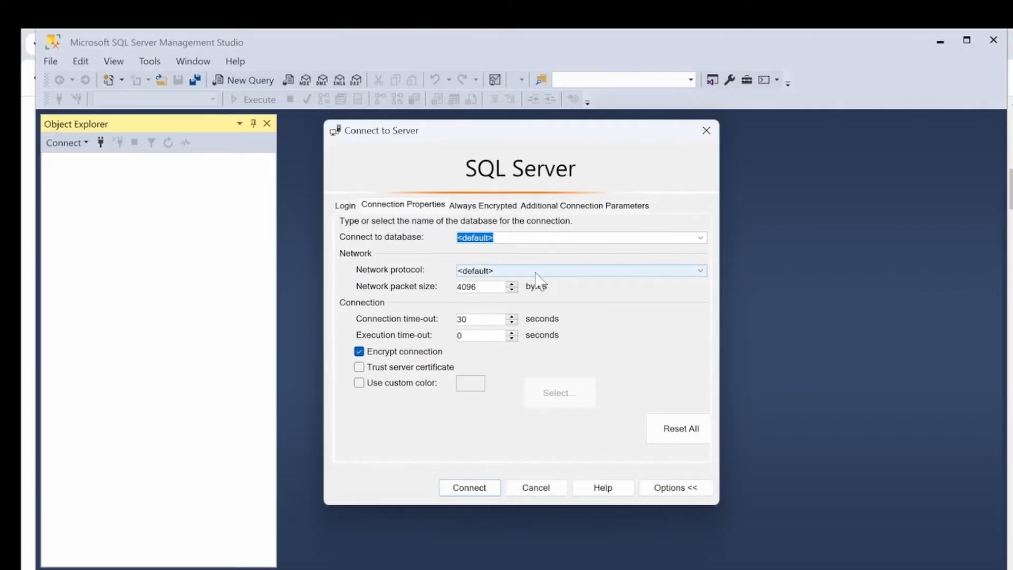
pyautogui.click(359, 368)
pyautogui.click(459, 488)
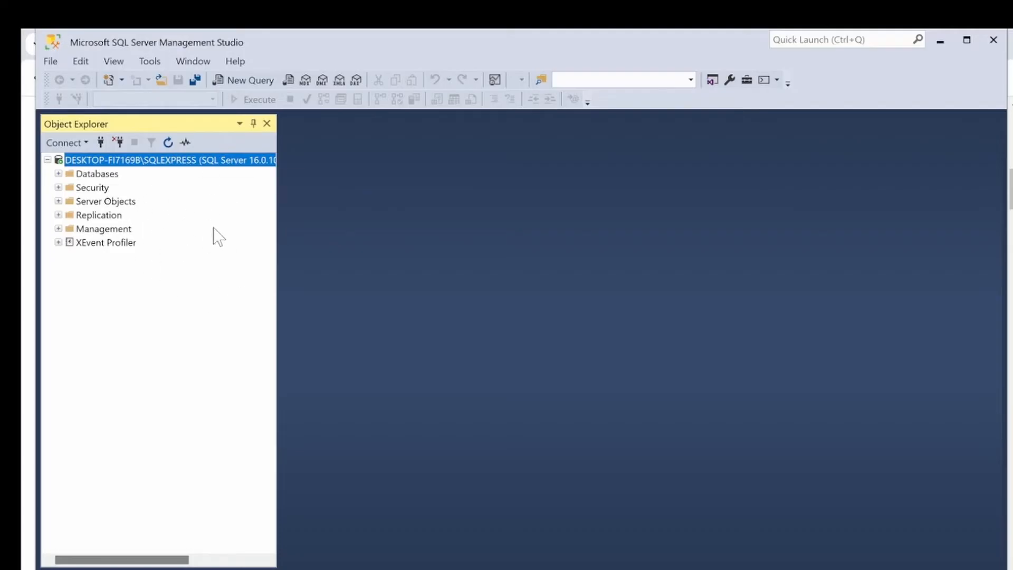
# Expand the Databases folder of the SQLEXPRESS server to view its contents.
pyautogui.click(58, 174)
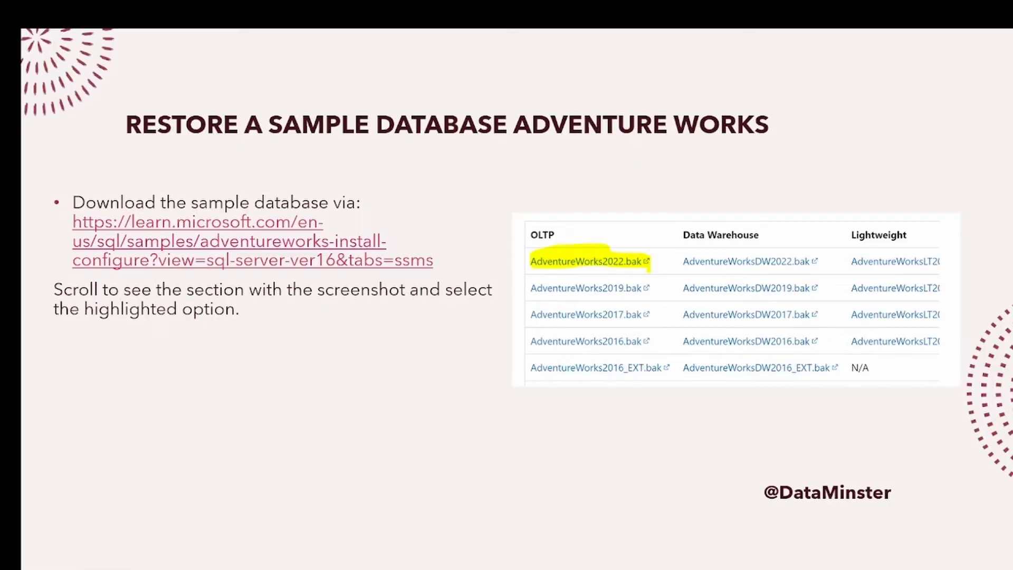
# Switch to Chrome and download the OLTP backup AdventureWorks2022.bak from the AdventureWorks sample databases article into the Downloads folder.
pyautogui.moveTo(552, 568)
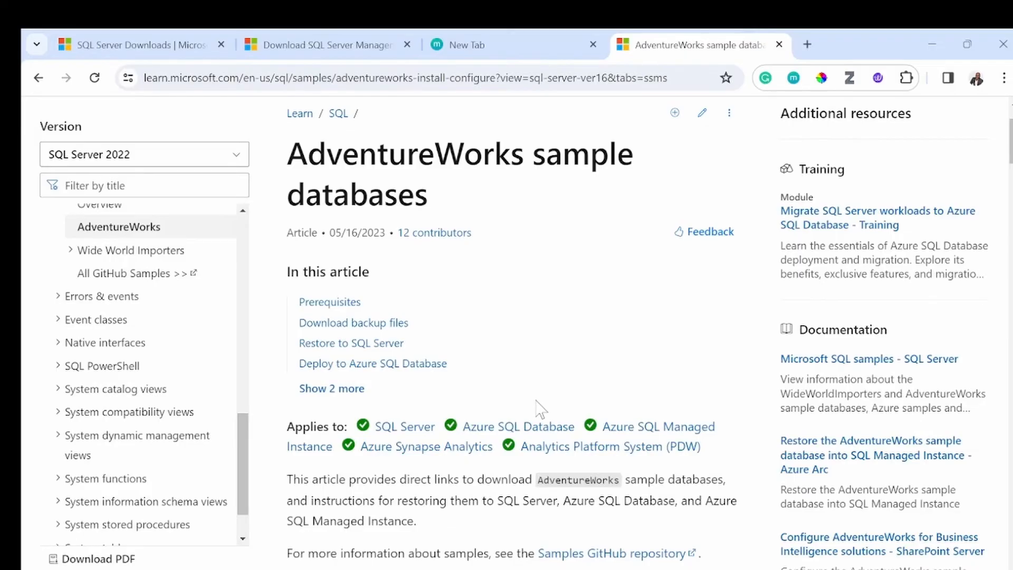
pyautogui.scroll(-8, 530, 331)
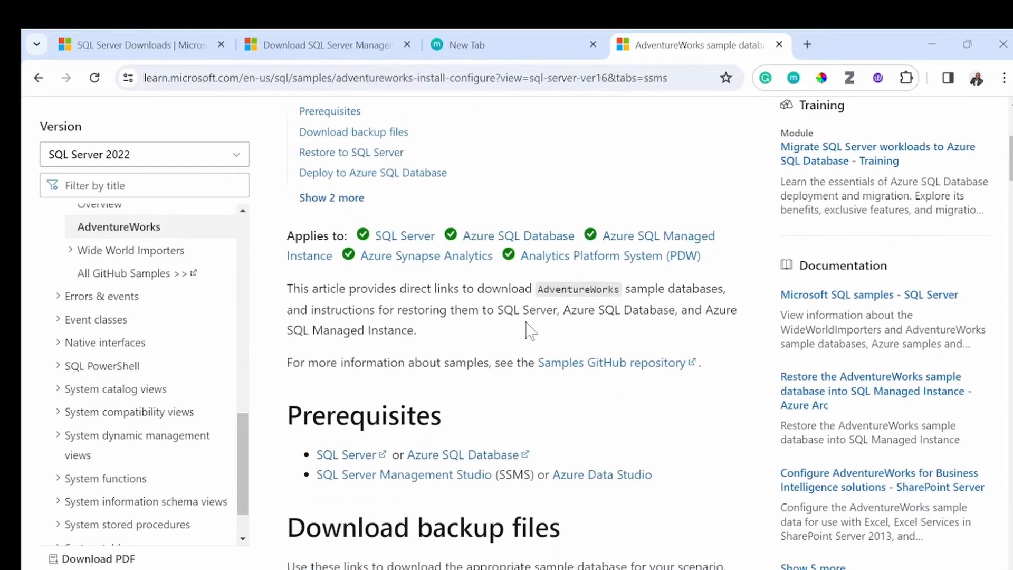
pyautogui.scroll(-5, 530, 331)
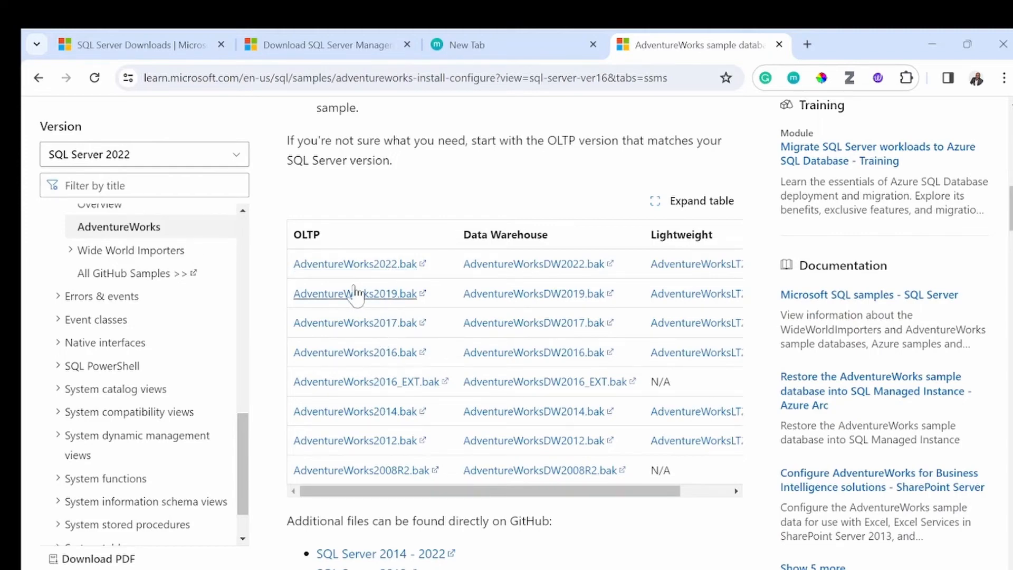
pyautogui.click(380, 274)
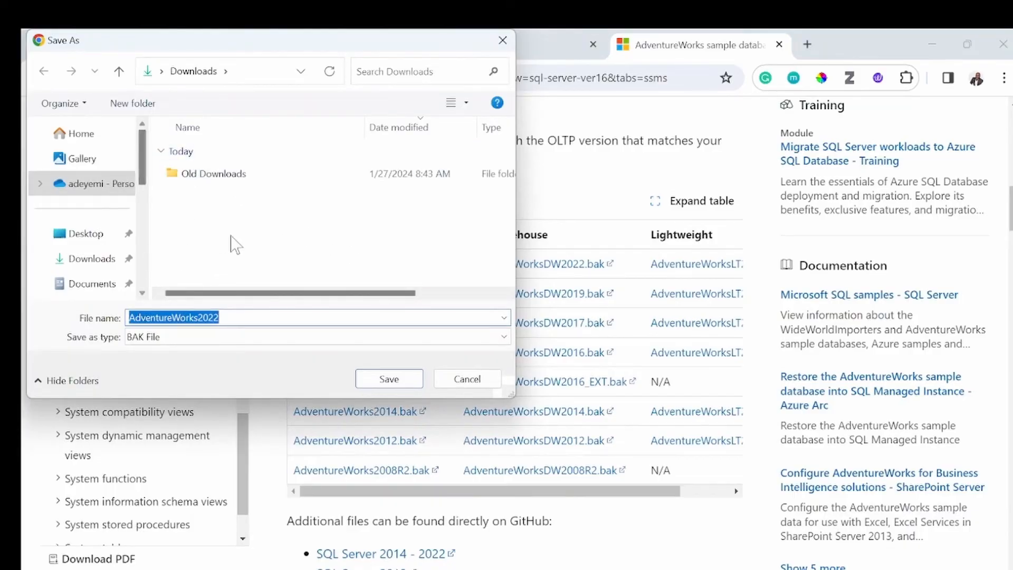
pyautogui.click(377, 377)
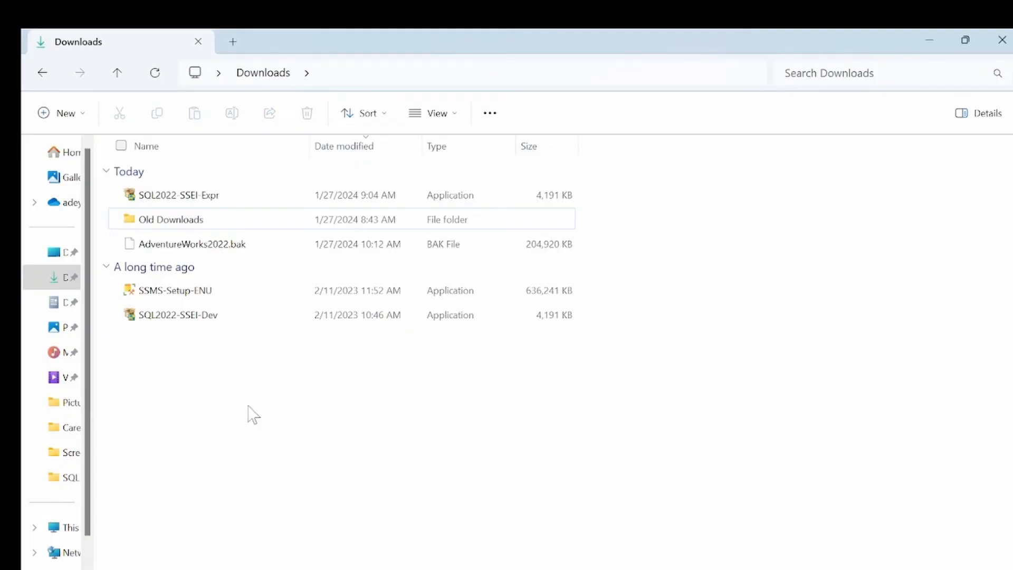
# In File Explorer, move AdventureWorks2022.bak from the Downloads folder to the root of Local Disk (C:).
pyautogui.click(117, 244)
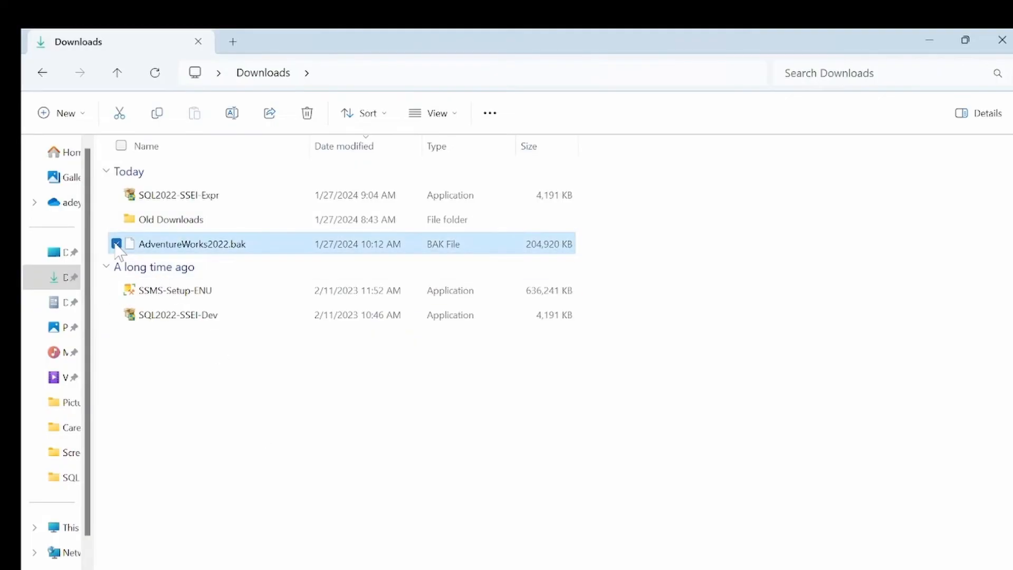
pyautogui.rightClick(172, 249)
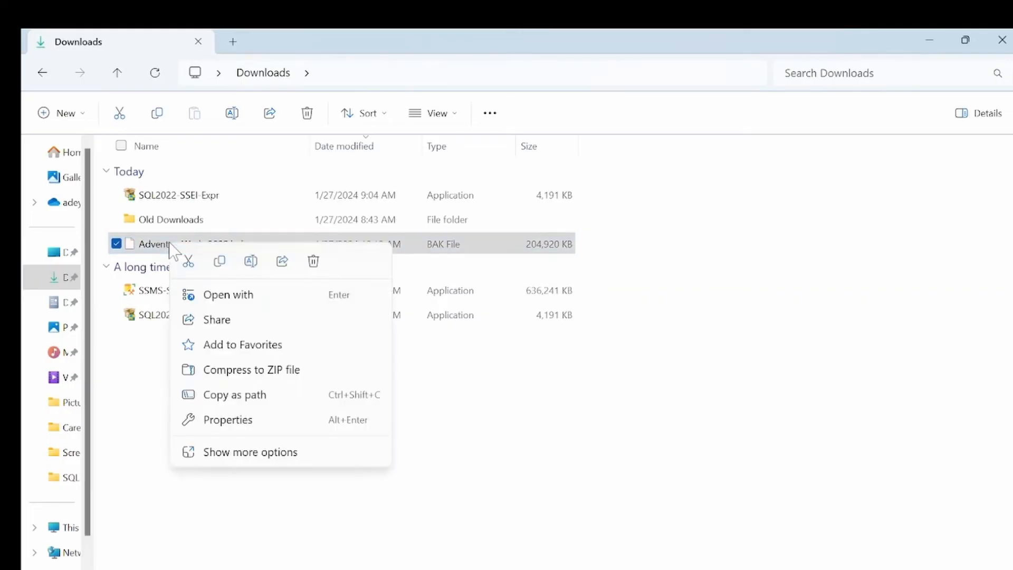
pyautogui.click(189, 261)
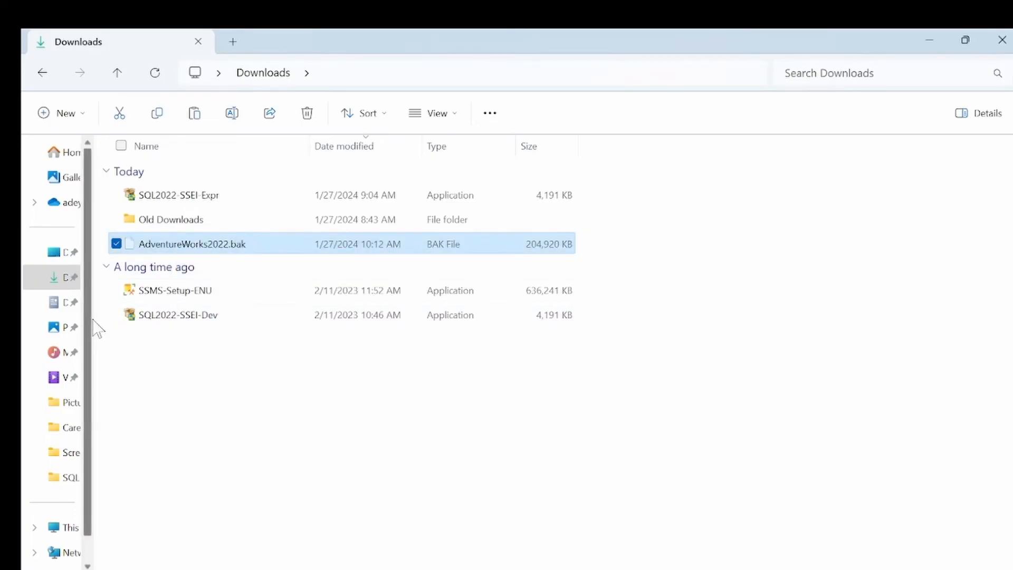
pyautogui.click(58, 534)
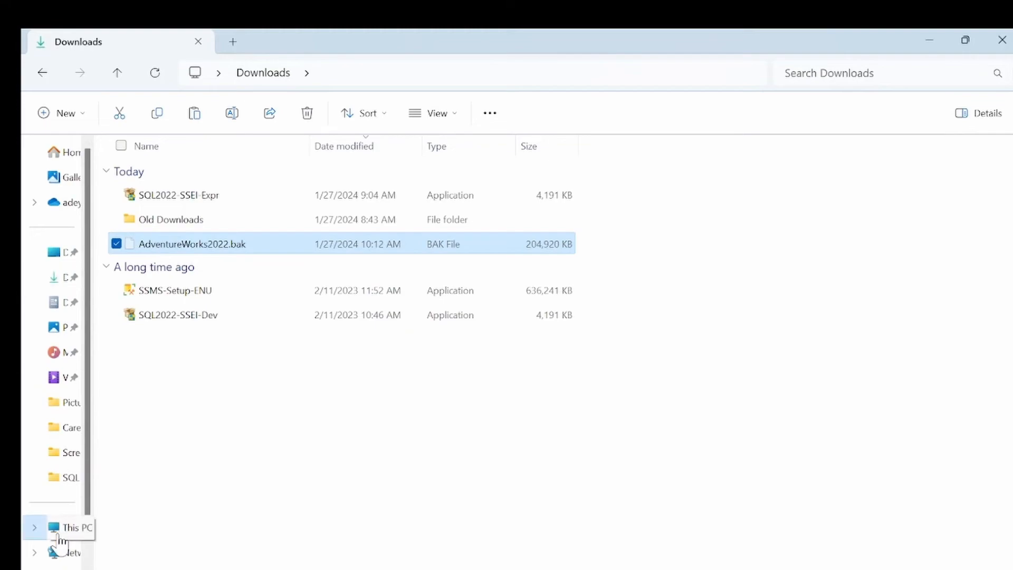
pyautogui.moveTo(88, 422); pyautogui.dragTo(181, 421)
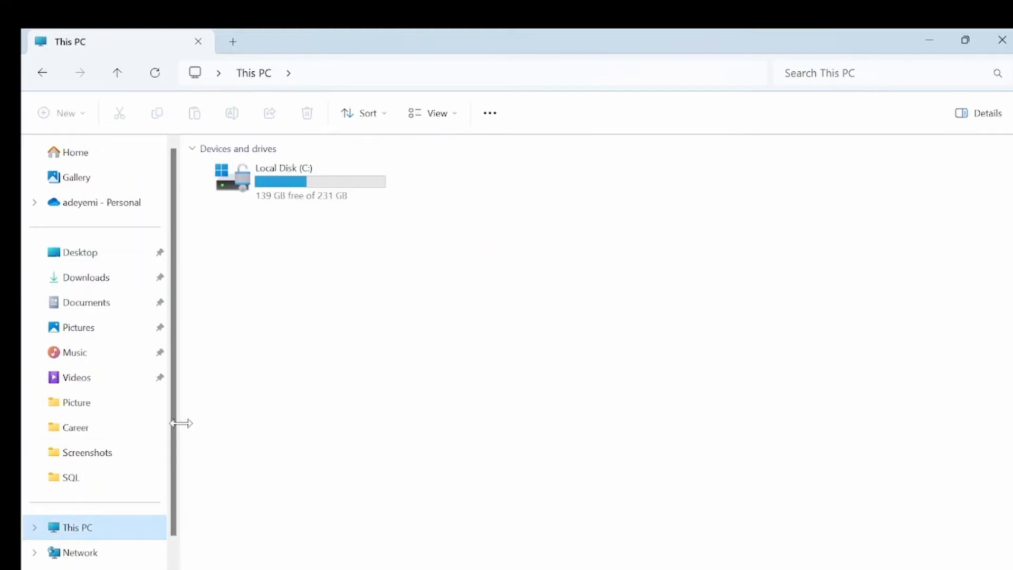
pyautogui.doubleClick(318, 182)
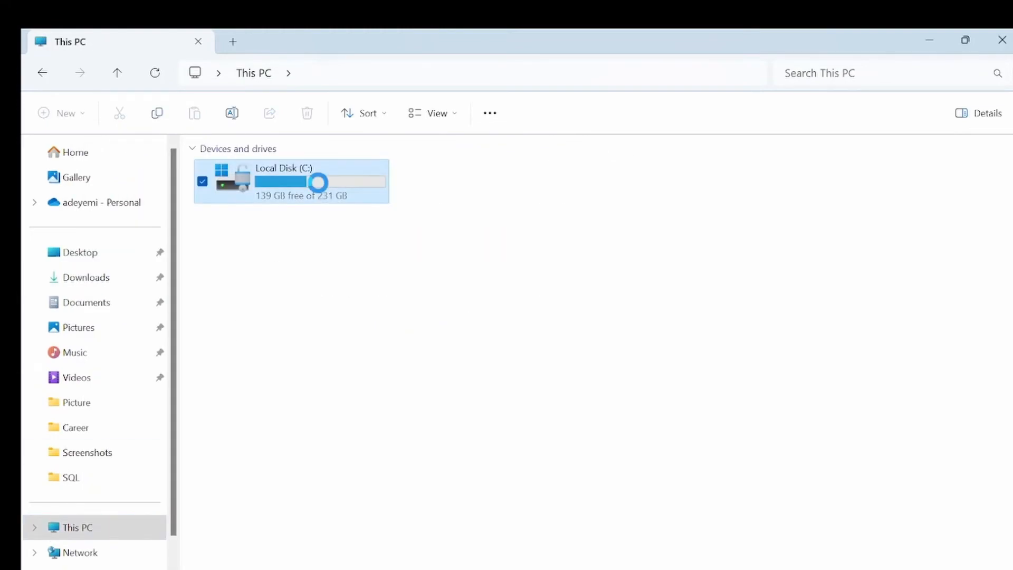
pyautogui.rightClick(319, 185)
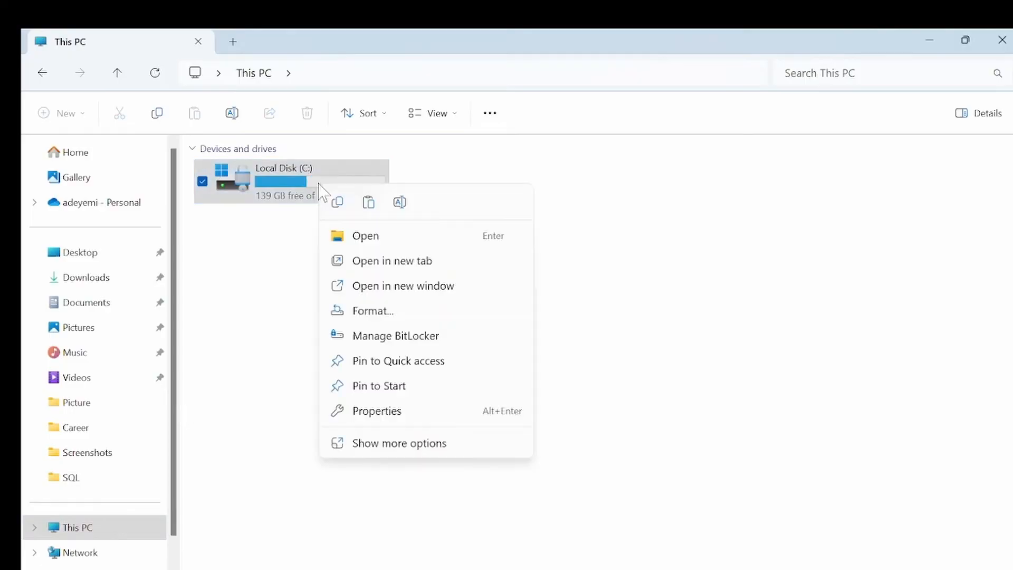
pyautogui.click(373, 206)
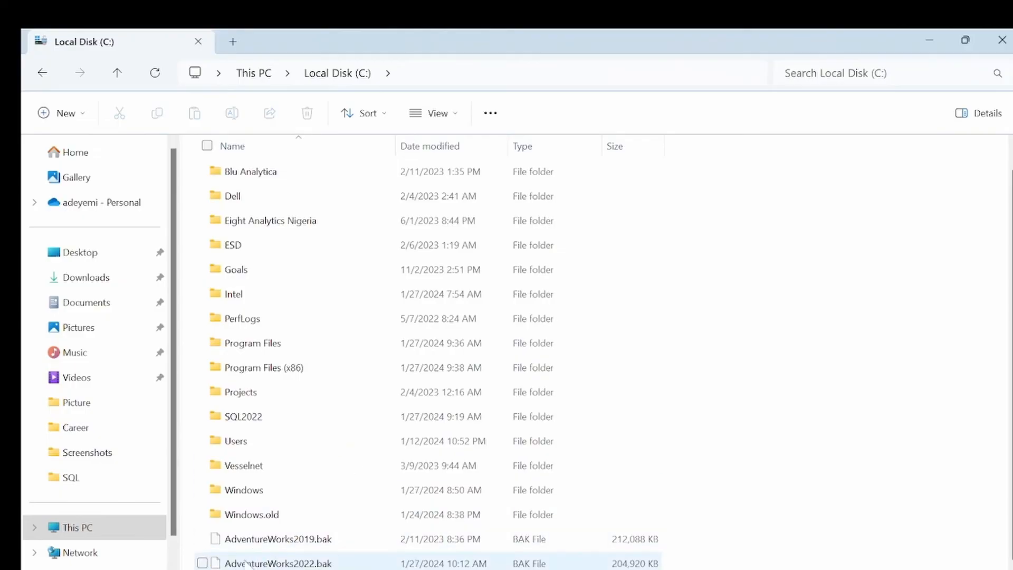
pyautogui.click(295, 565)
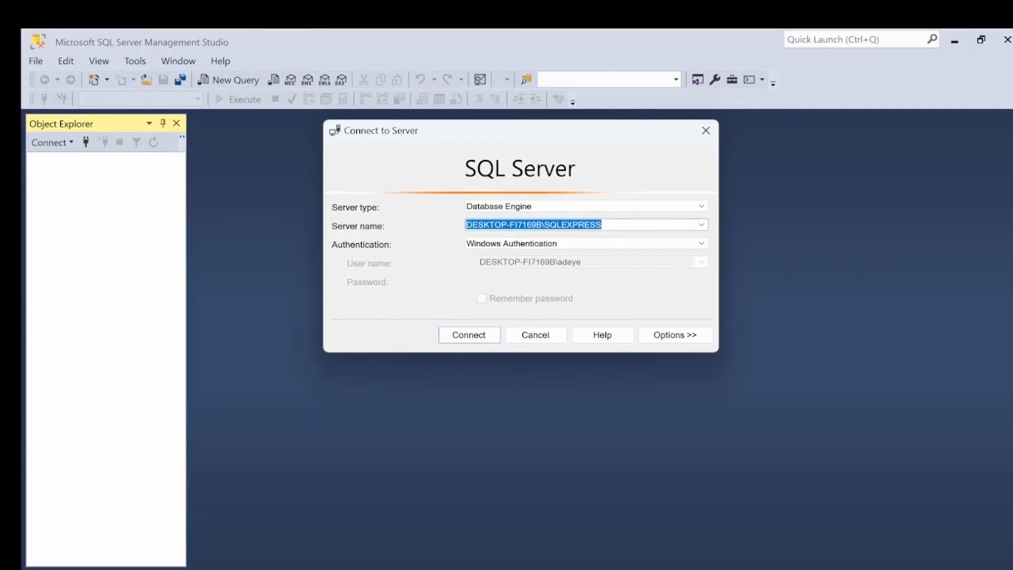
# In SQL Server Management Studio, connect to the Database Engine DESKTOP-FI7169B\SQLEXPRESS with Windows Authentication.
pyautogui.click(702, 225)
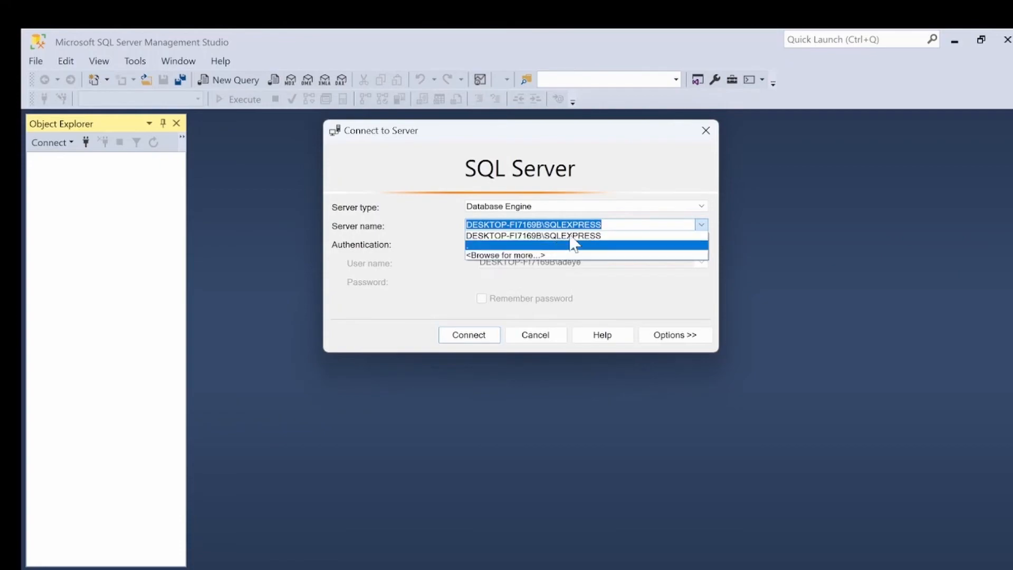
pyautogui.click(623, 209)
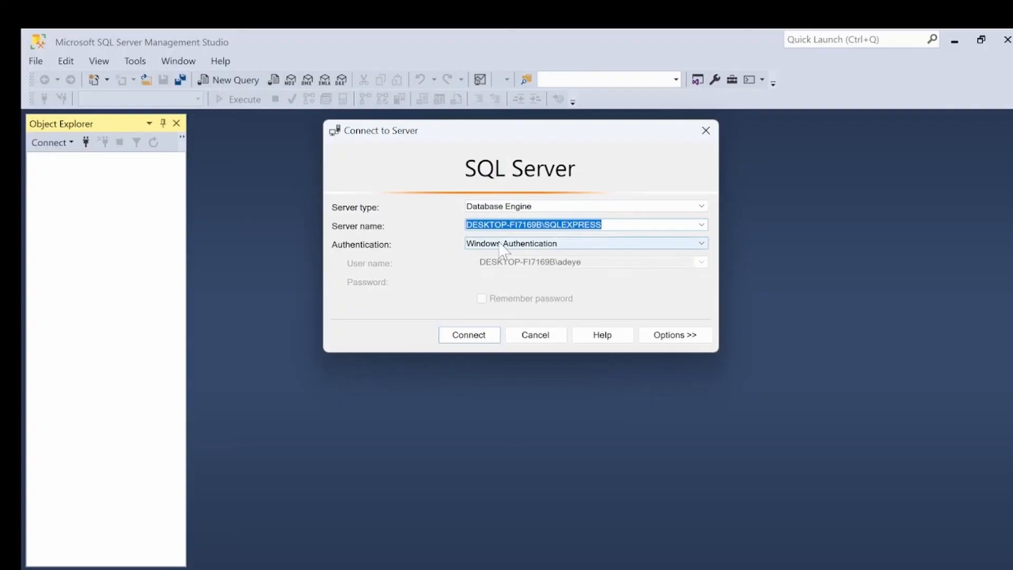
pyautogui.click(470, 333)
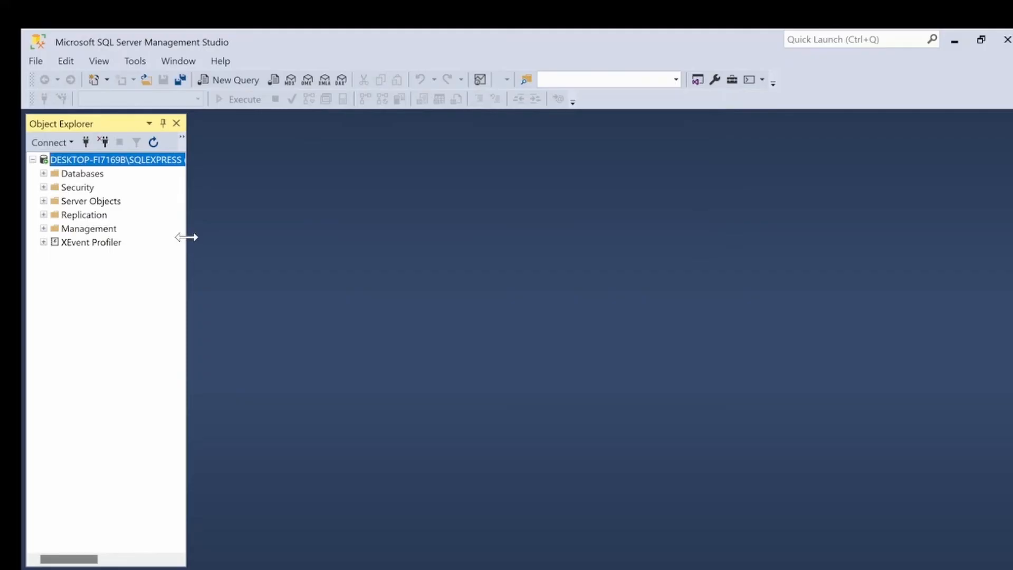
# Begin a database restore from the server's Databases folder and set the restore source to Device.
pyautogui.moveTo(186, 237); pyautogui.dragTo(258, 225)
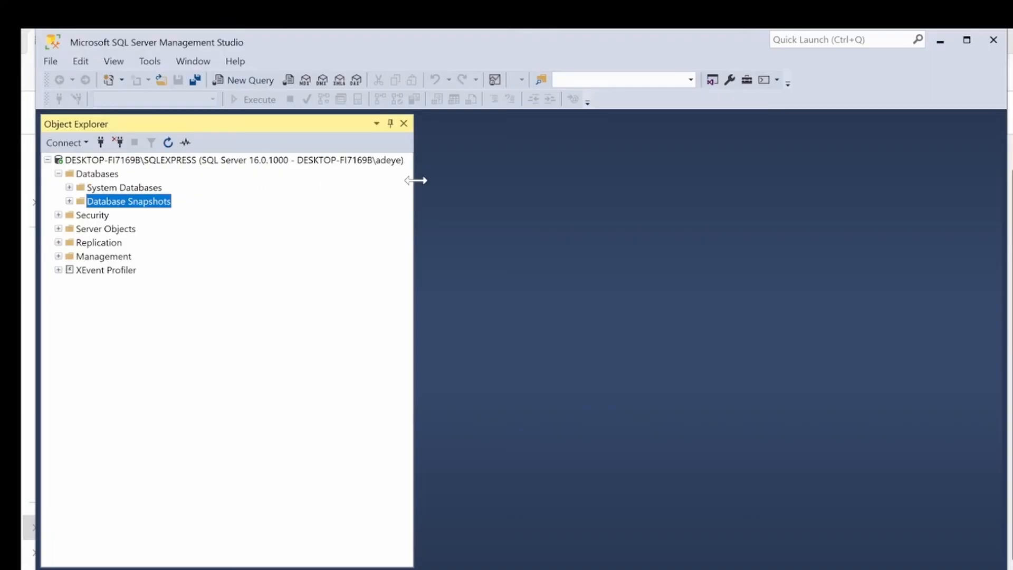
pyautogui.moveTo(416, 184); pyautogui.dragTo(202, 186)
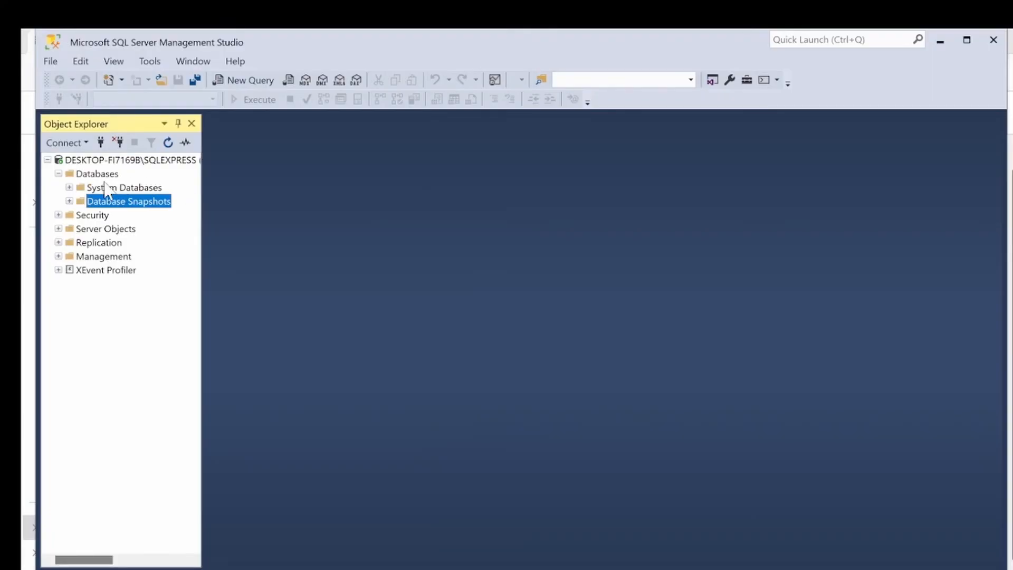
pyautogui.rightClick(80, 174)
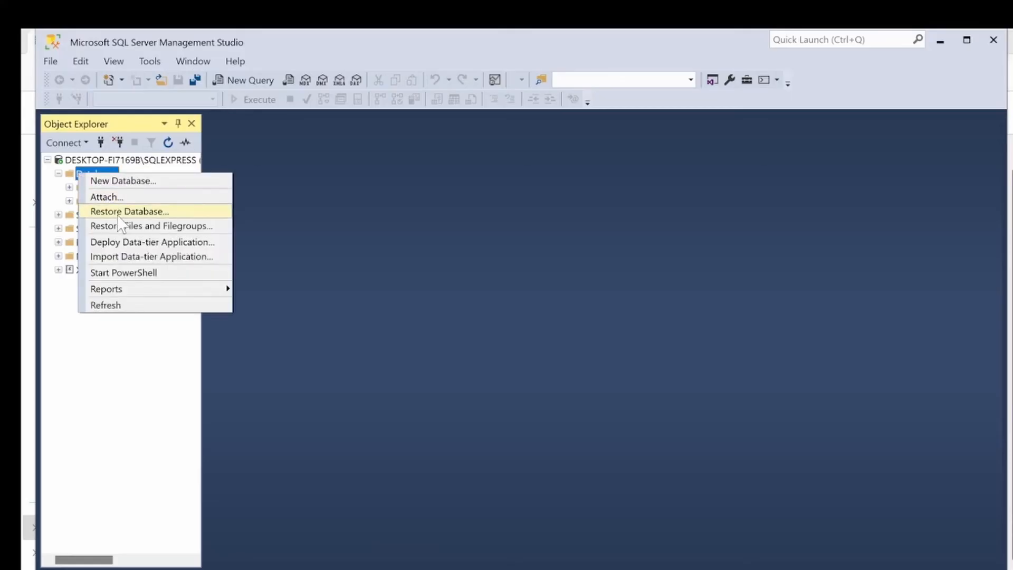
pyautogui.click(119, 215)
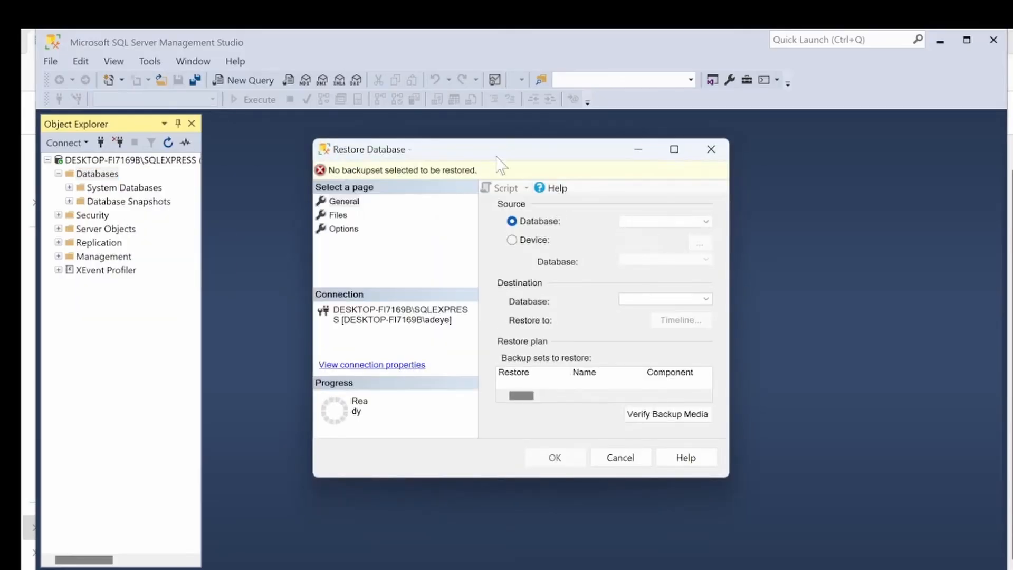
pyautogui.click(512, 242)
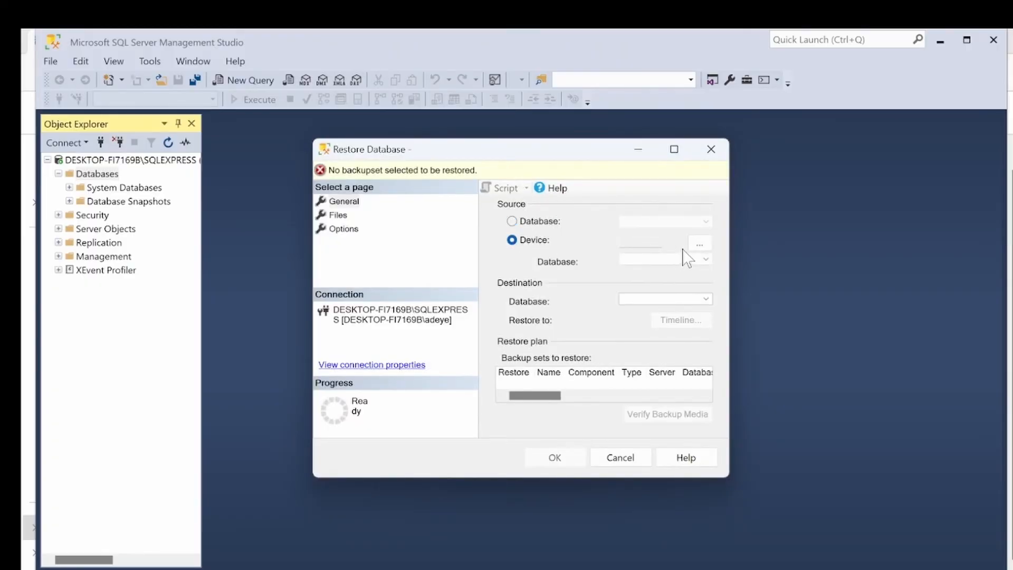
# Add the file C:\AdventureWorks2022.bak as the backup media for the restore.
pyautogui.click(700, 245)
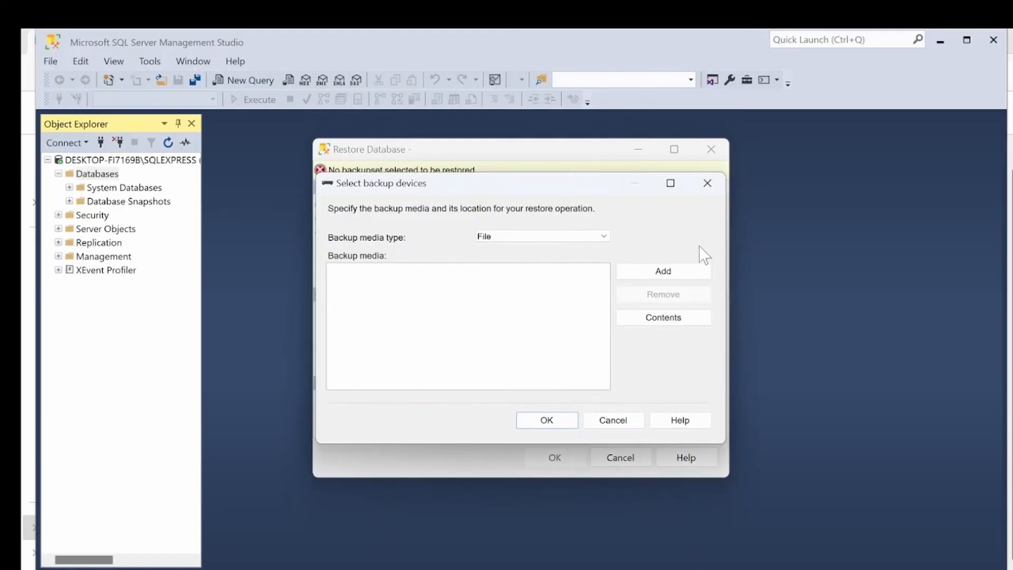
pyautogui.click(669, 273)
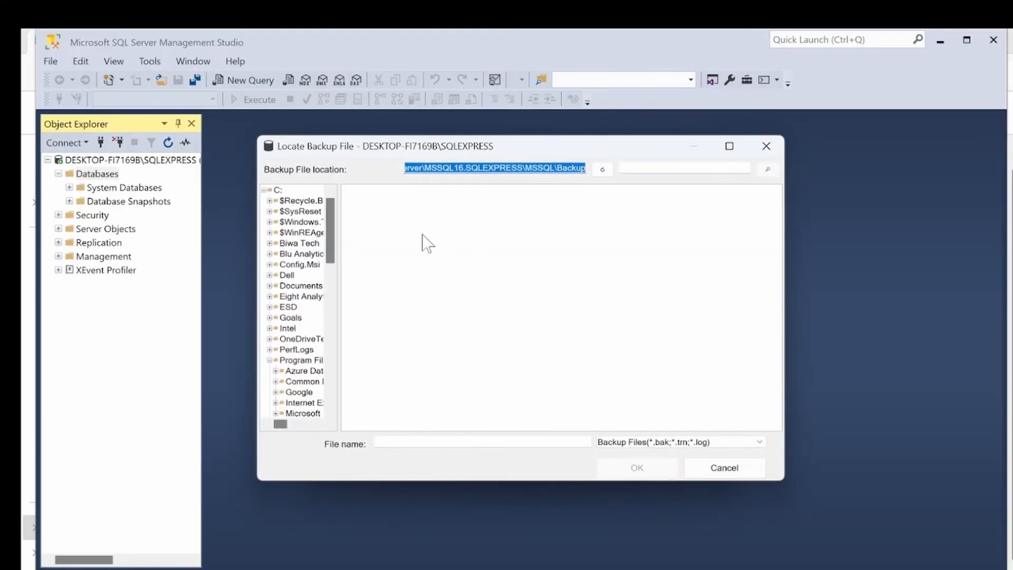
pyautogui.click(279, 191)
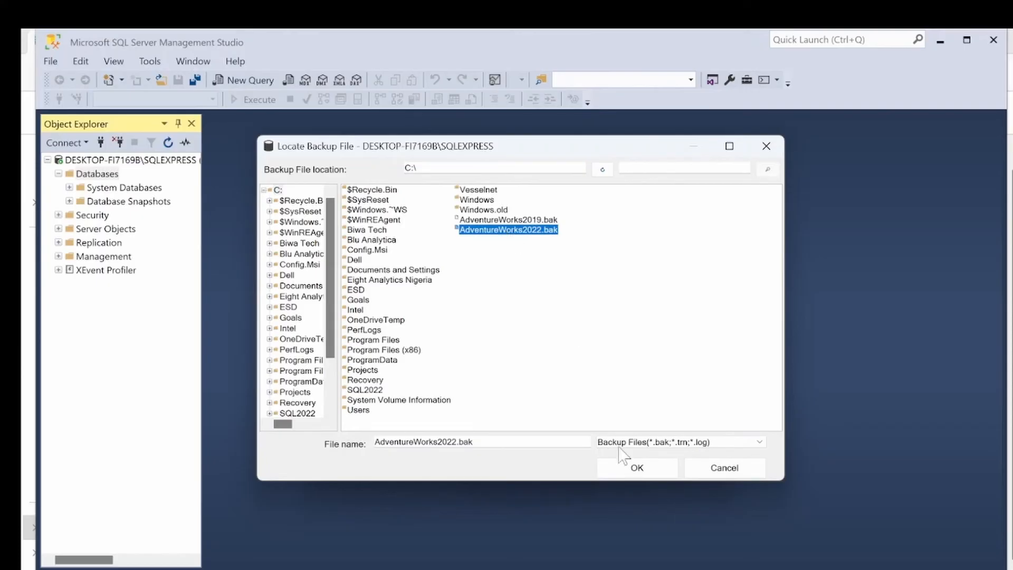
pyautogui.click(650, 467)
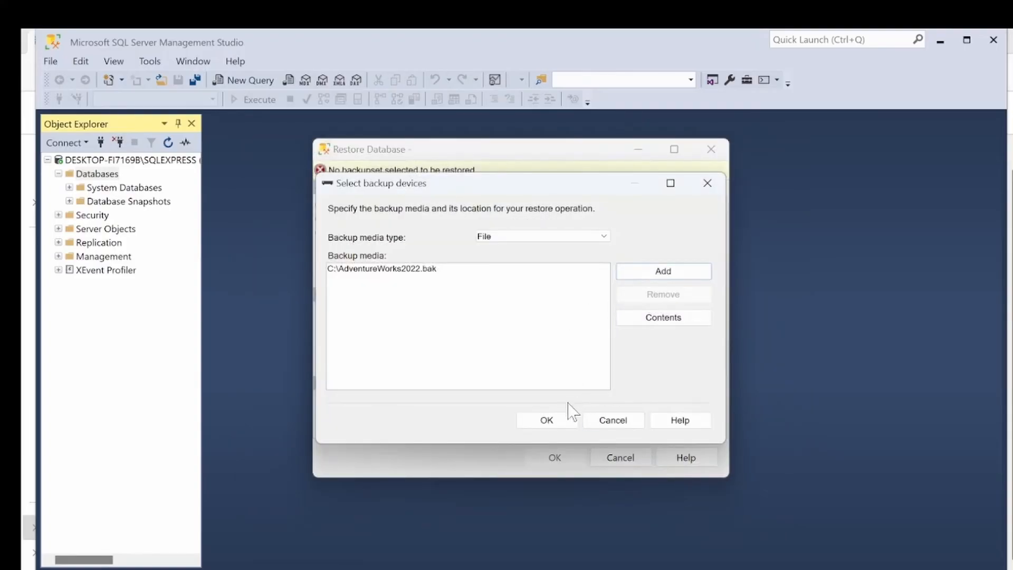
pyautogui.click(547, 421)
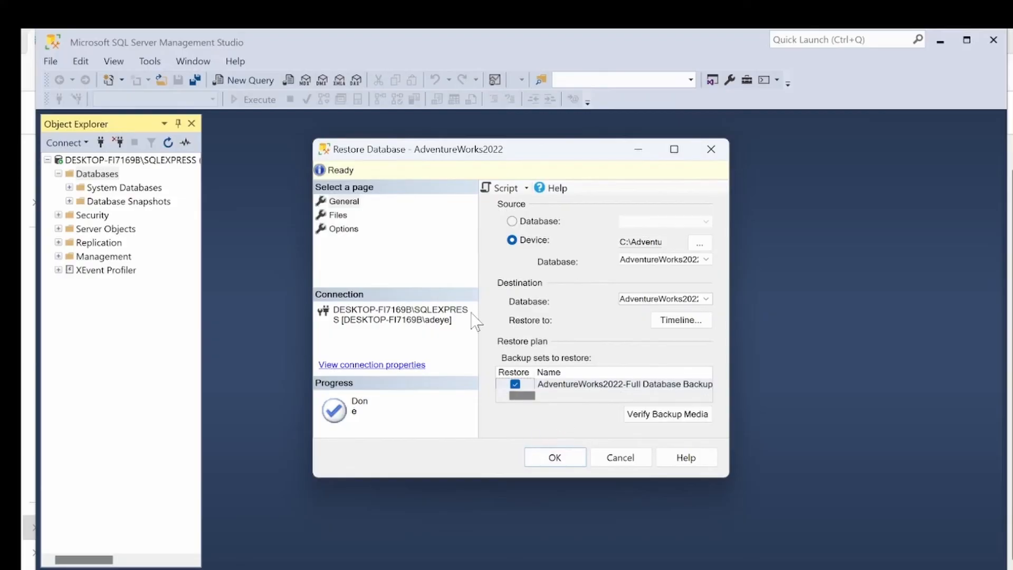
# Review the restore's file settings and try to restore AdventureWorks2022 without relocating its files.
pyautogui.click(337, 215)
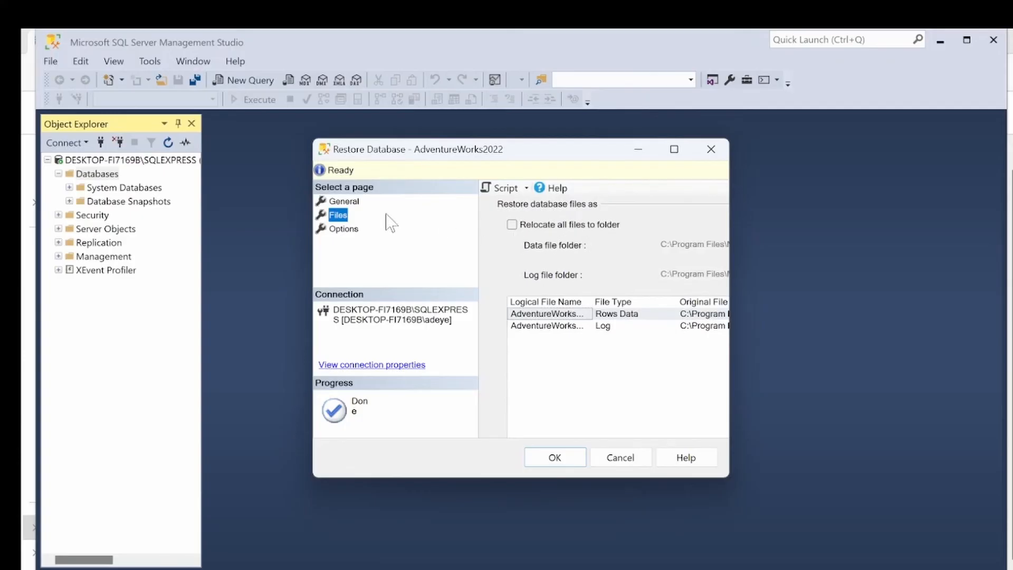
pyautogui.click(353, 202)
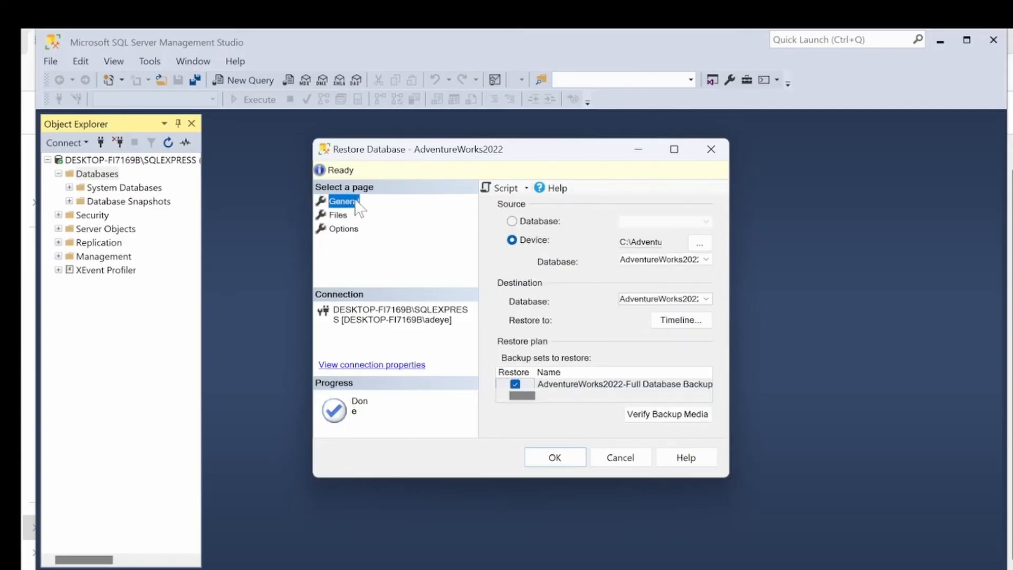
pyautogui.click(553, 459)
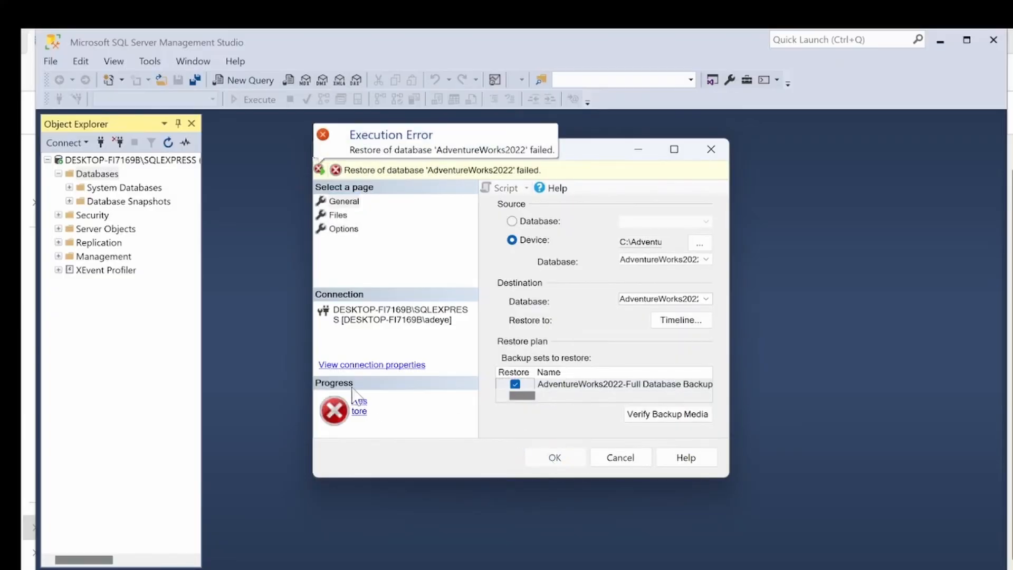
# Enable Relocate all files to folder with the default data and log folders, and restore the AdventureWorks2022 database.
pyautogui.click(338, 215)
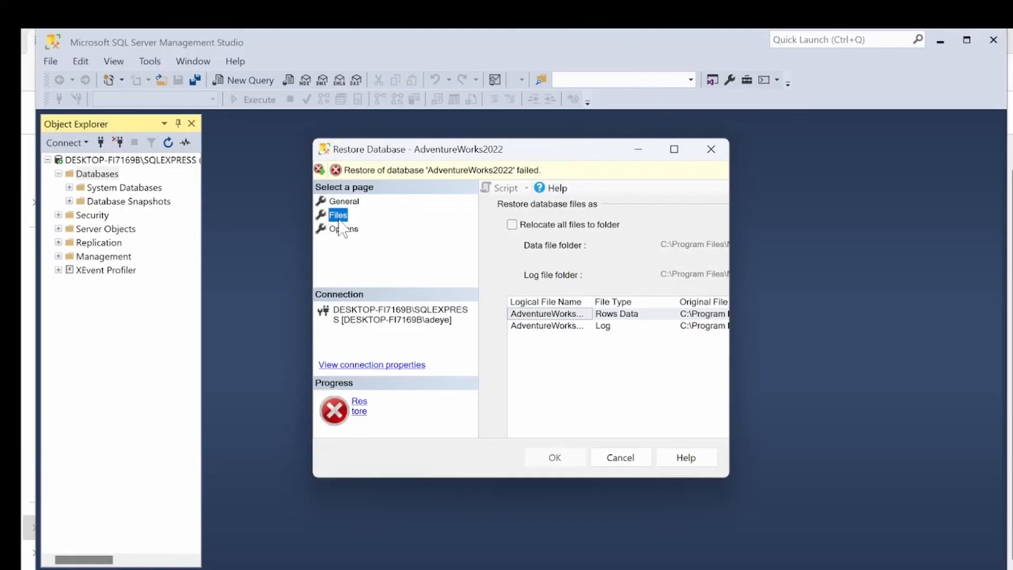
pyautogui.click(512, 226)
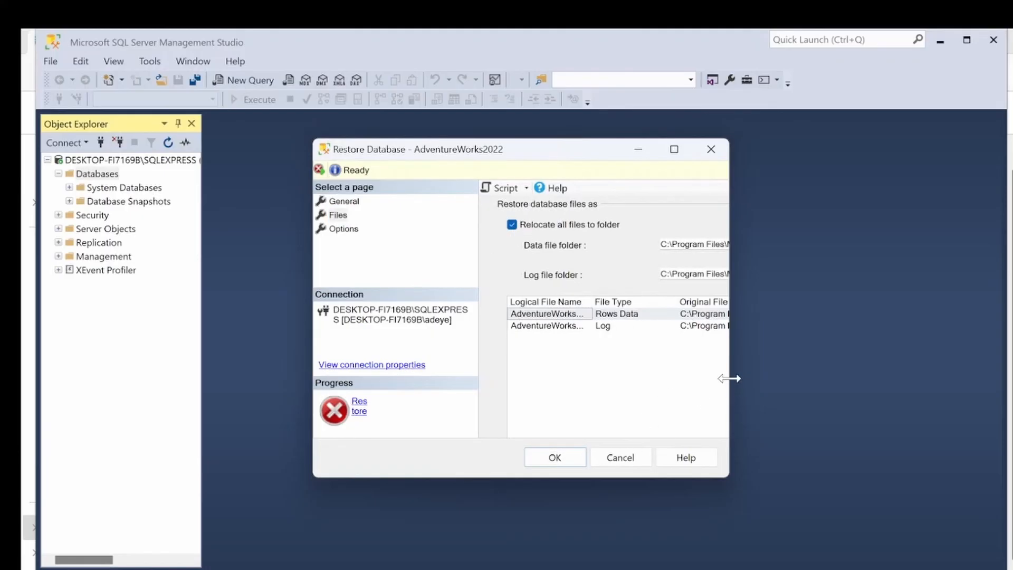
pyautogui.moveTo(729, 378); pyautogui.dragTo(1010, 322)
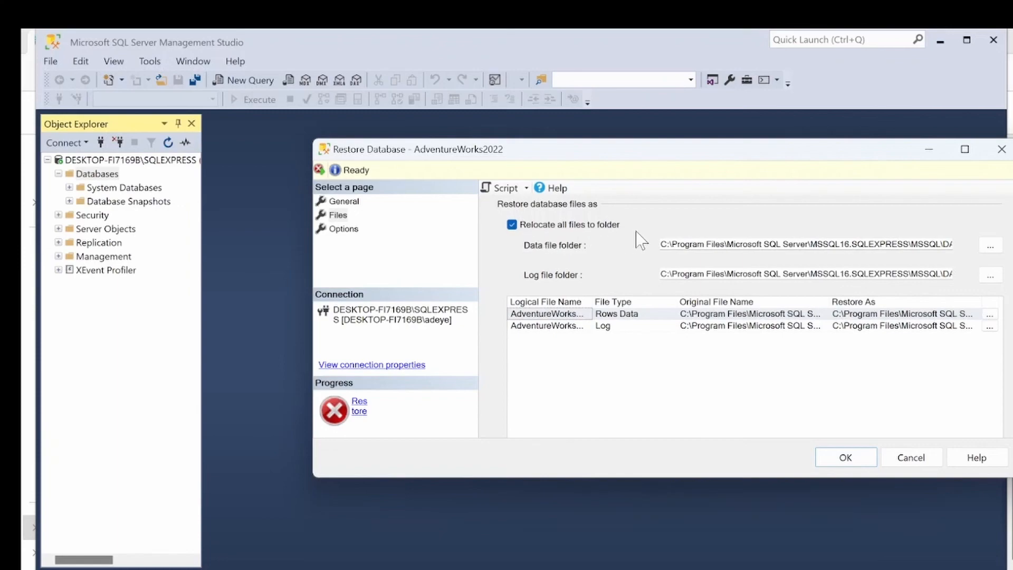
pyautogui.click(843, 457)
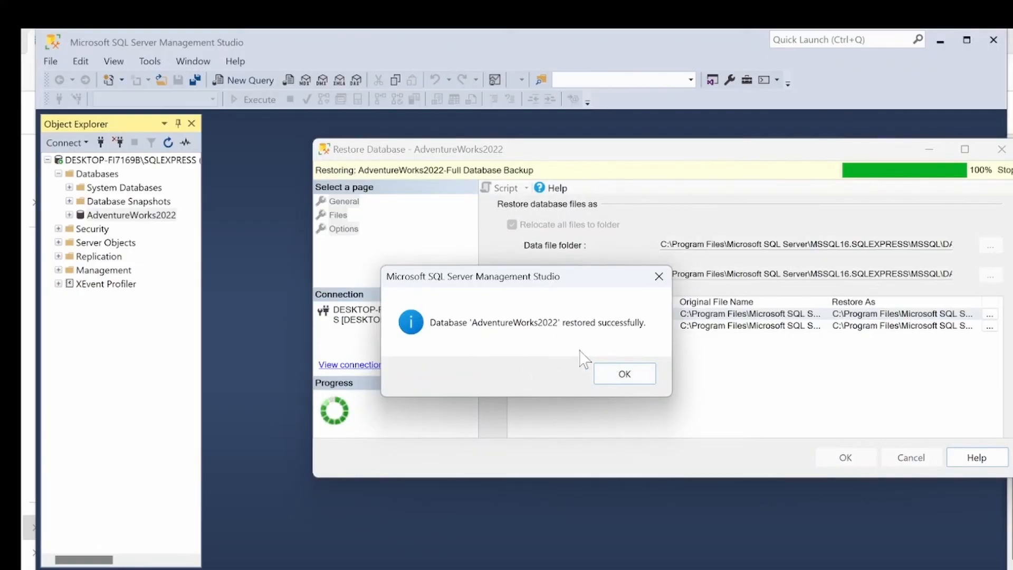
# Dismiss the restore confirmation and examine the AdventureWorks2022 database's tables, views and stored procedures in Object Explorer.
pyautogui.click(631, 379)
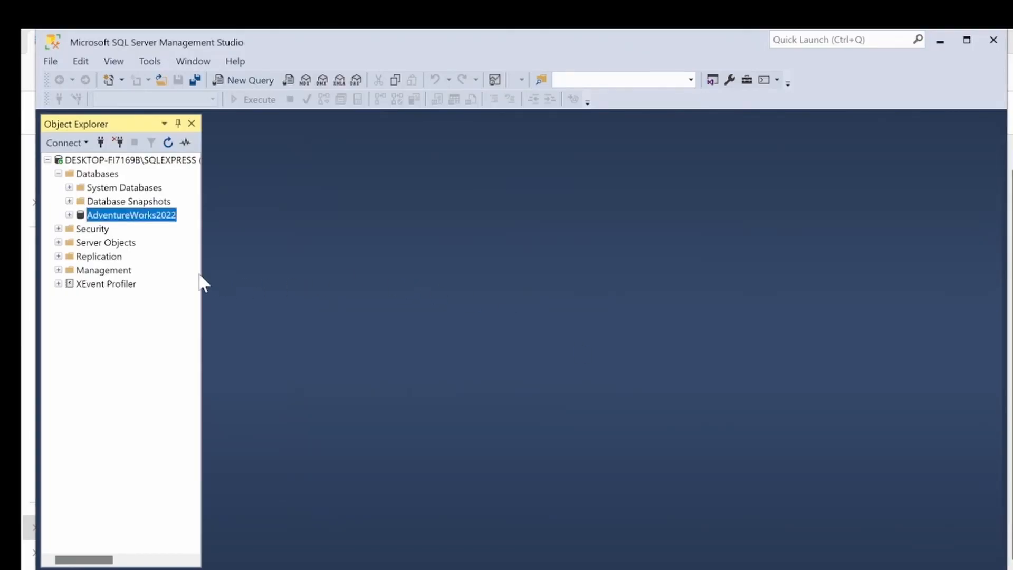
pyautogui.click(69, 216)
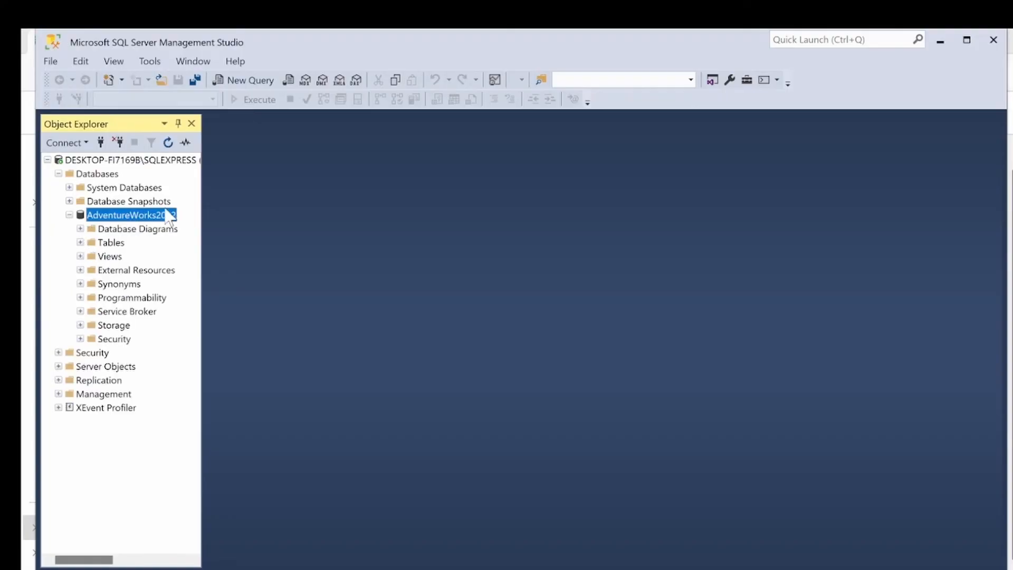
pyautogui.click(80, 242)
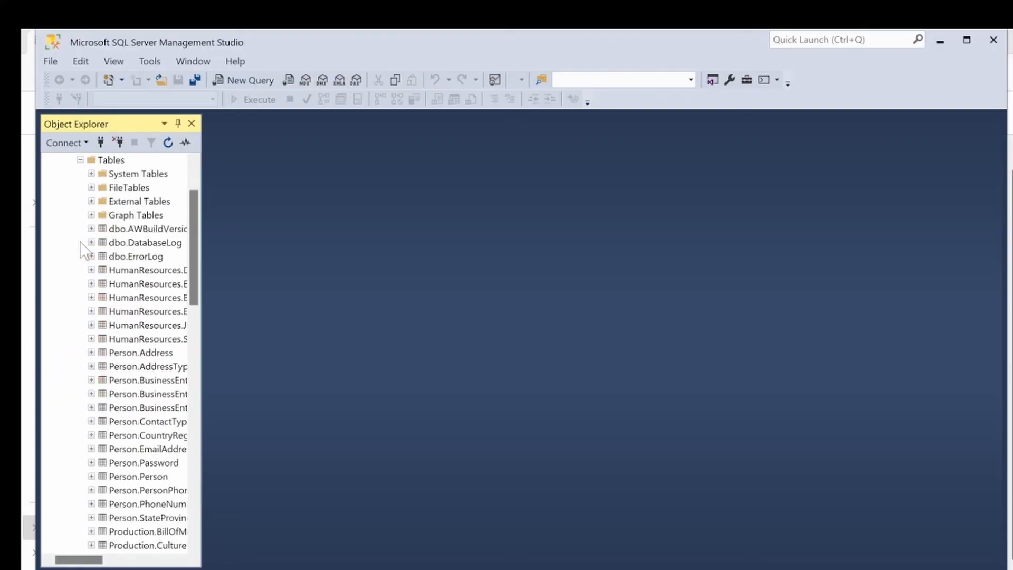
pyautogui.click(80, 160)
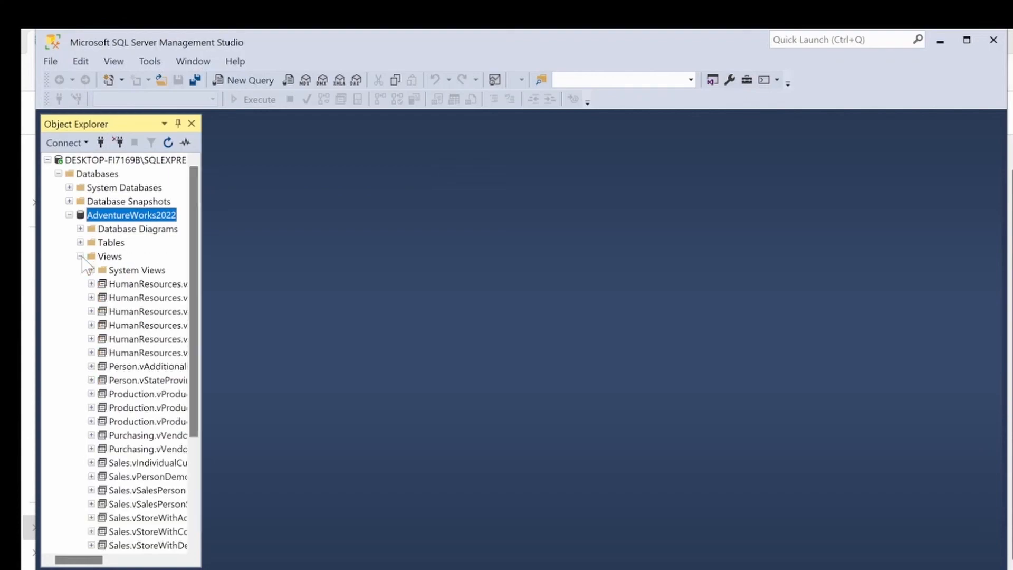
pyautogui.click(81, 257)
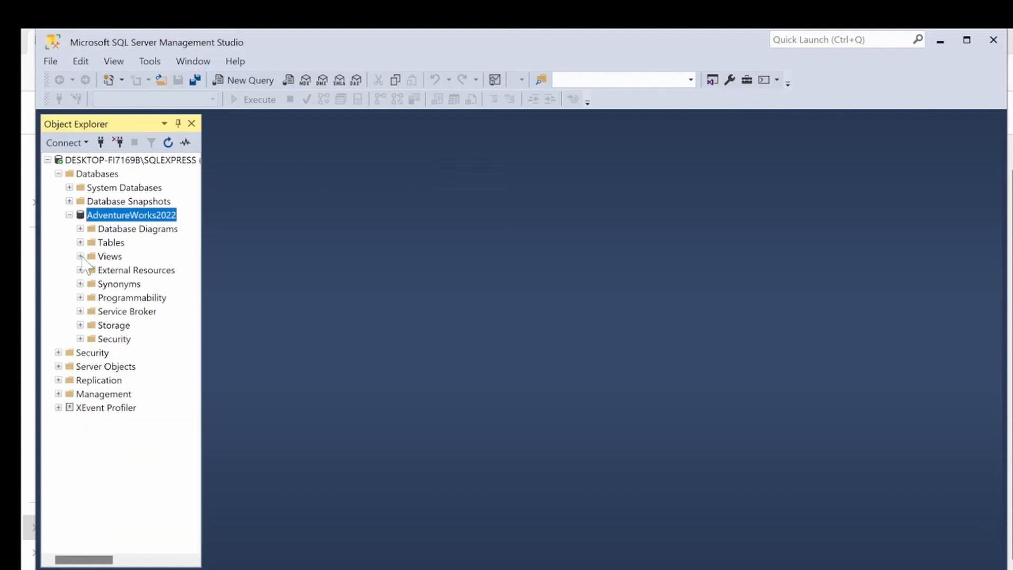
pyautogui.click(81, 298)
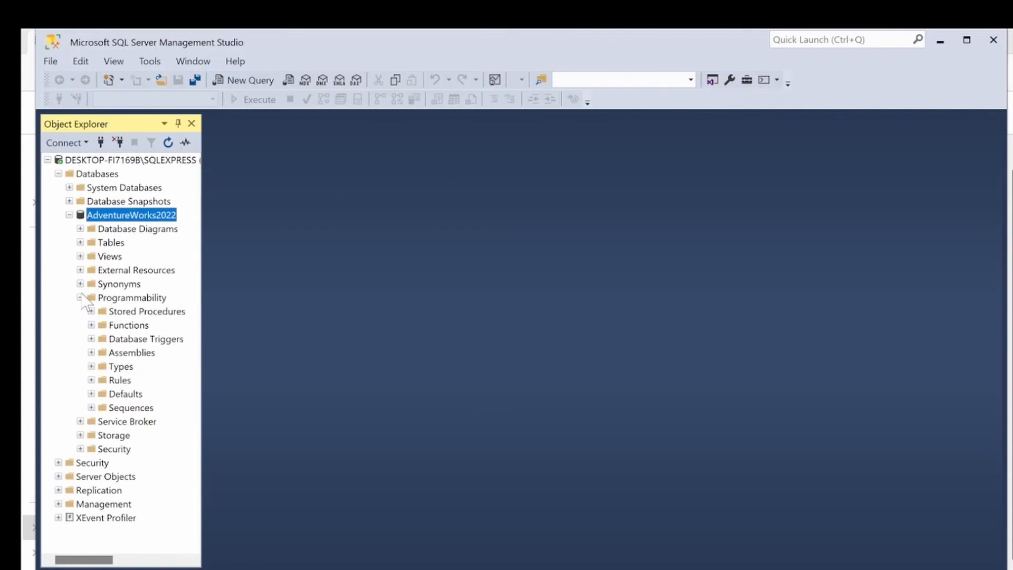
pyautogui.click(92, 311)
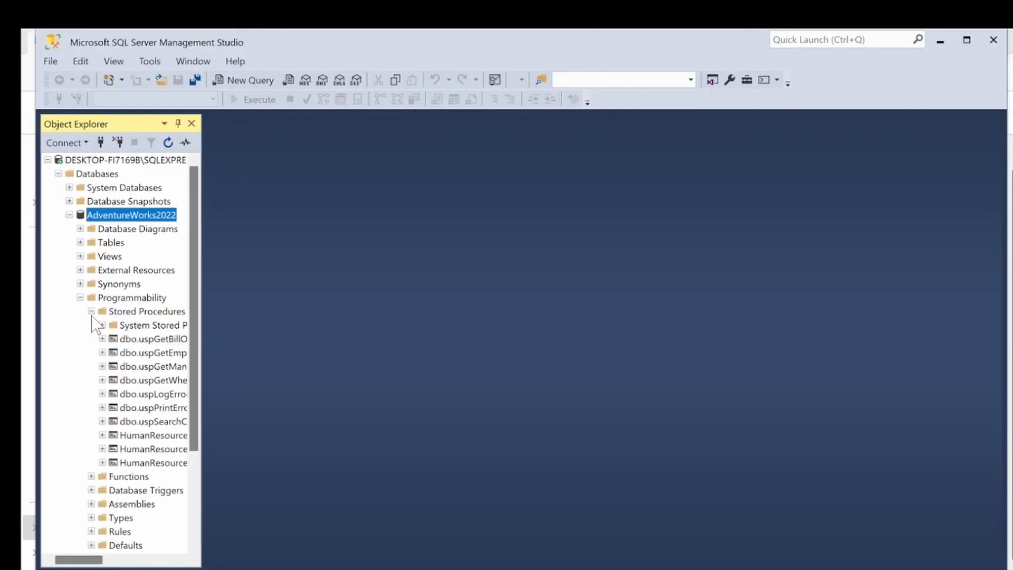
pyautogui.click(91, 312)
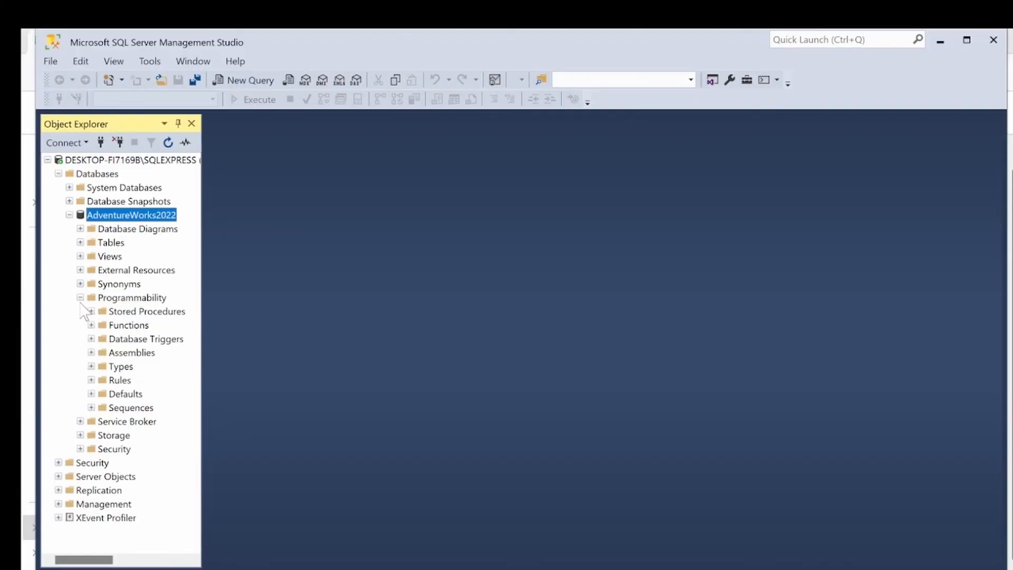
pyautogui.click(80, 298)
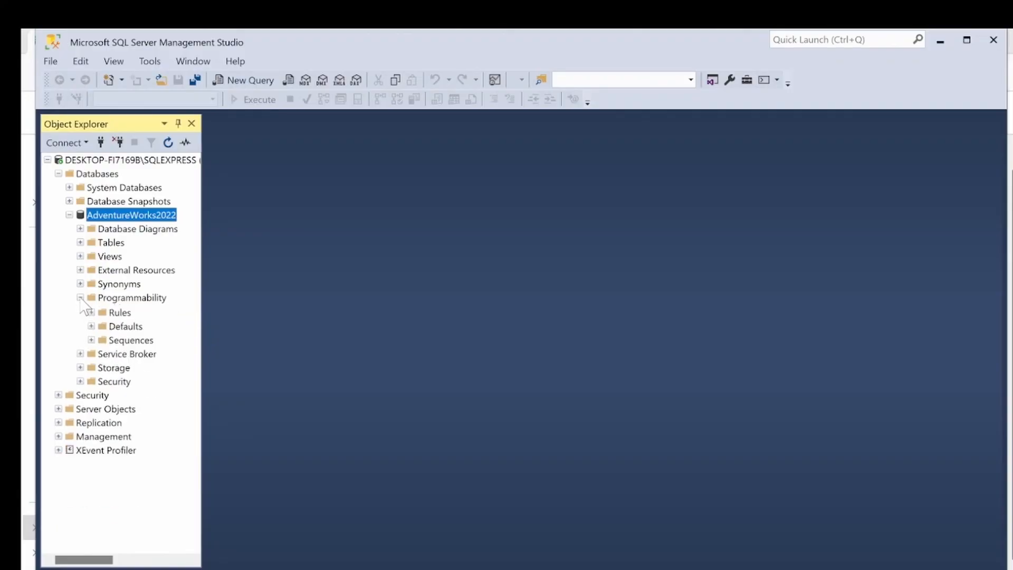
# Expand the AdventureWorks2022 tables and open a blank query window connected to that database.
pyautogui.click(81, 243)
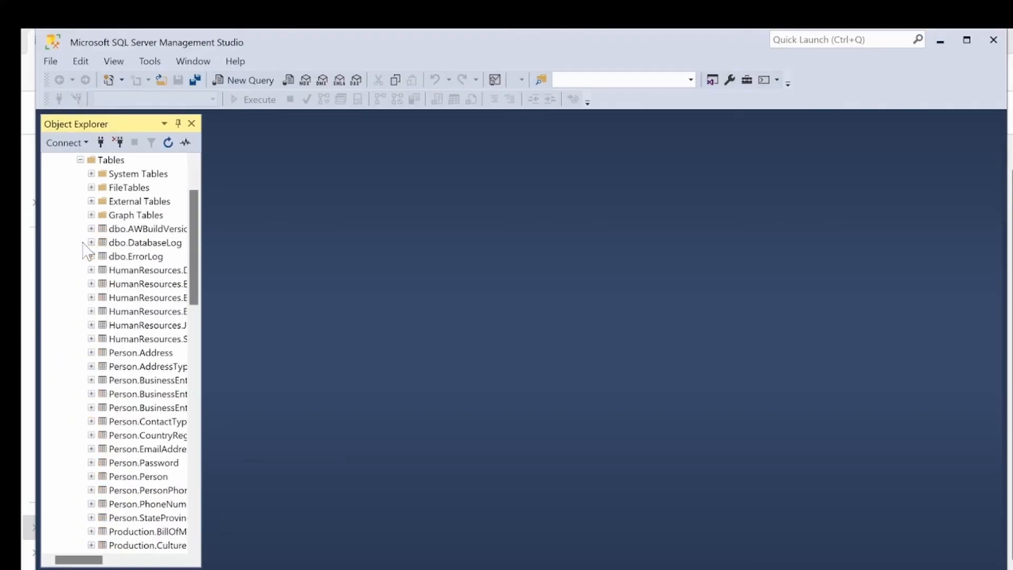
pyautogui.click(224, 81)
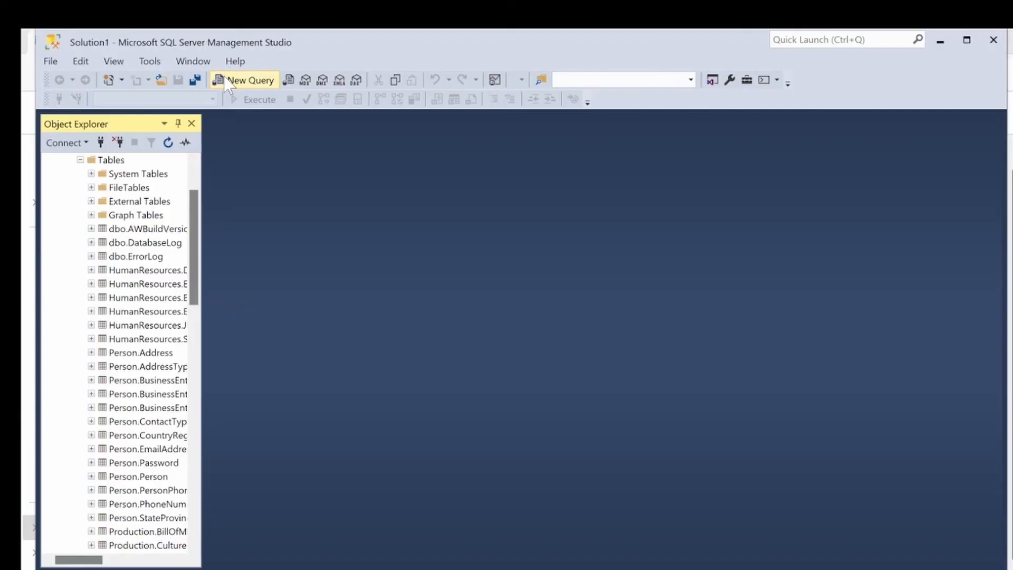
pyautogui.click(227, 82)
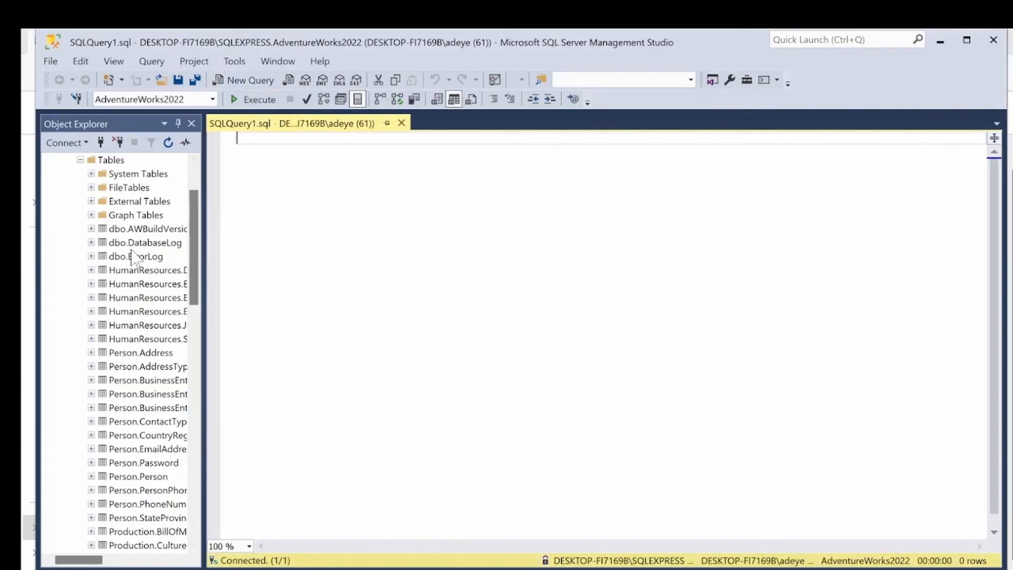
# Select the top 1000 rows of the Person.Address table and review the returned columns and the generated query.
pyautogui.rightClick(136, 354)
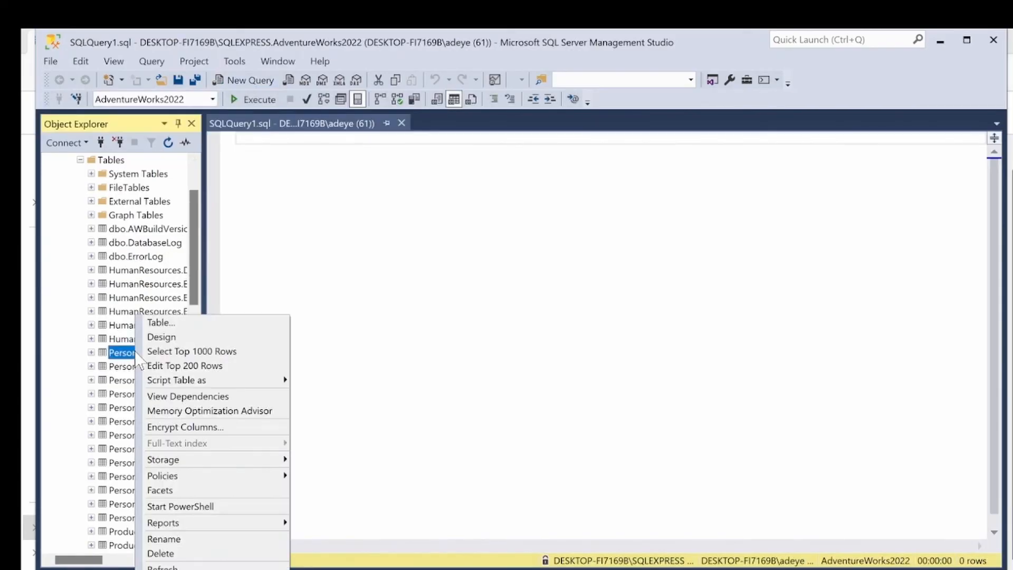
pyautogui.click(178, 353)
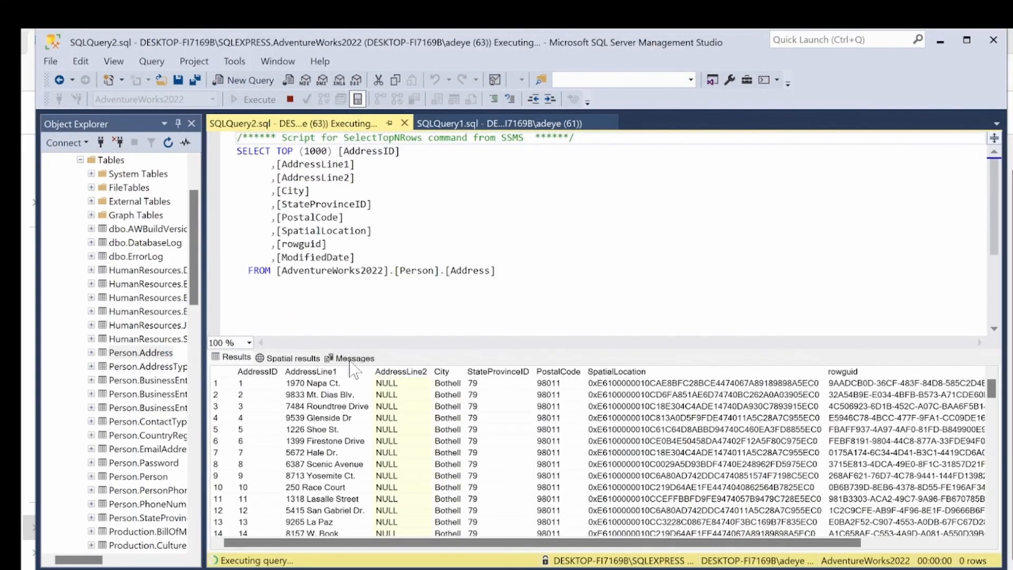
pyautogui.hscroll(5, 660, 442)
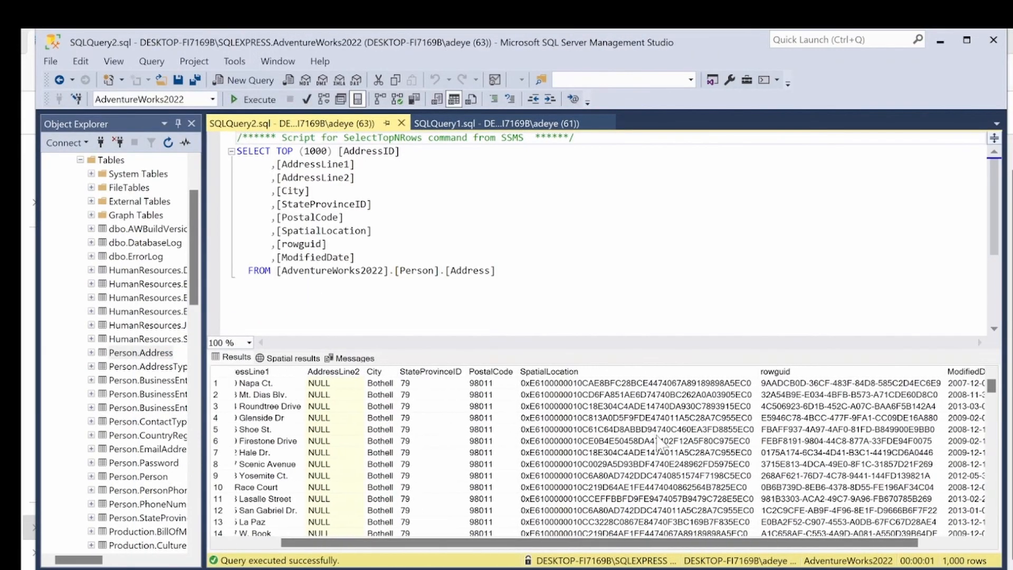
pyautogui.hscroll(-2, 660, 443)
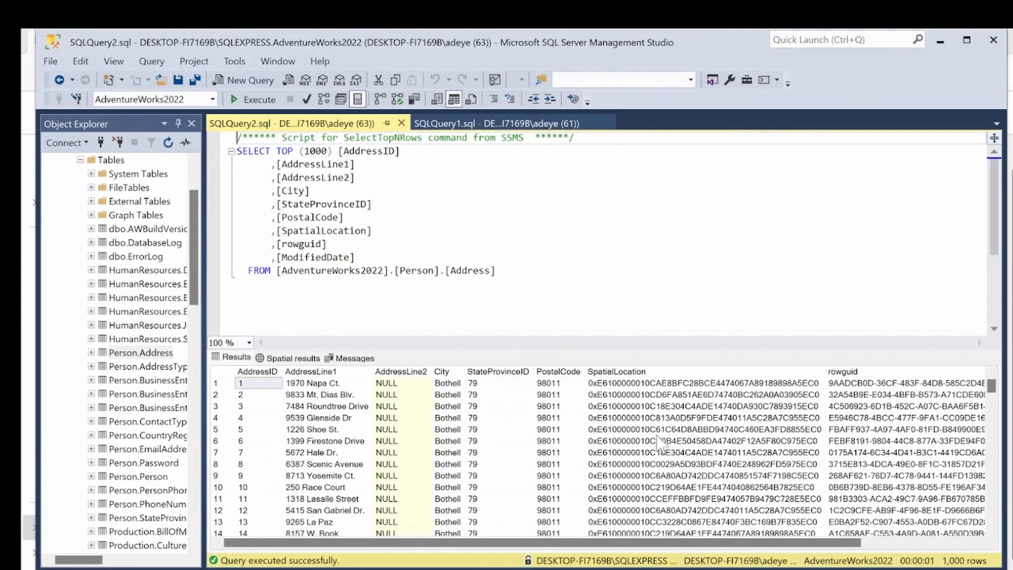
pyautogui.click(497, 270)
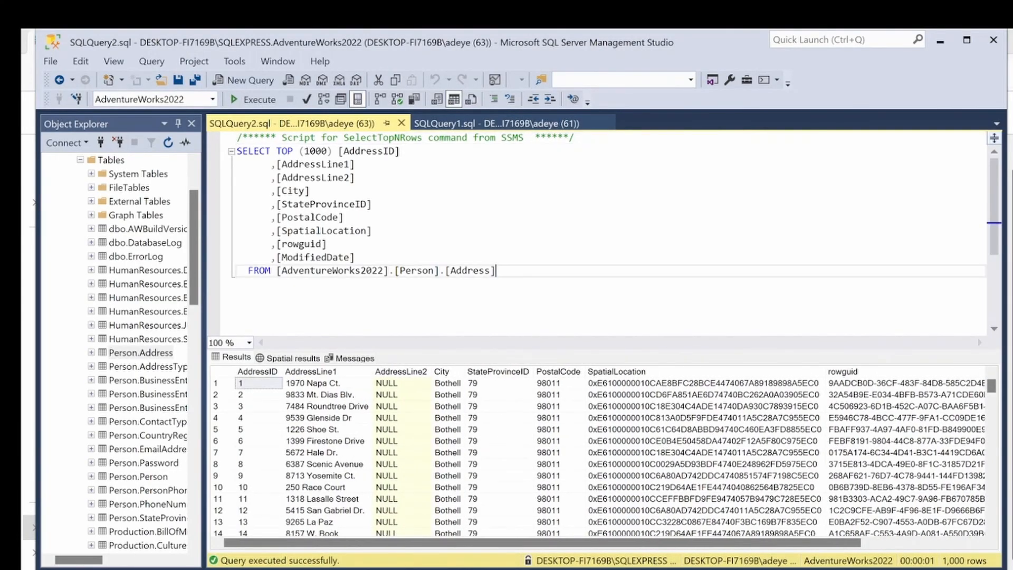